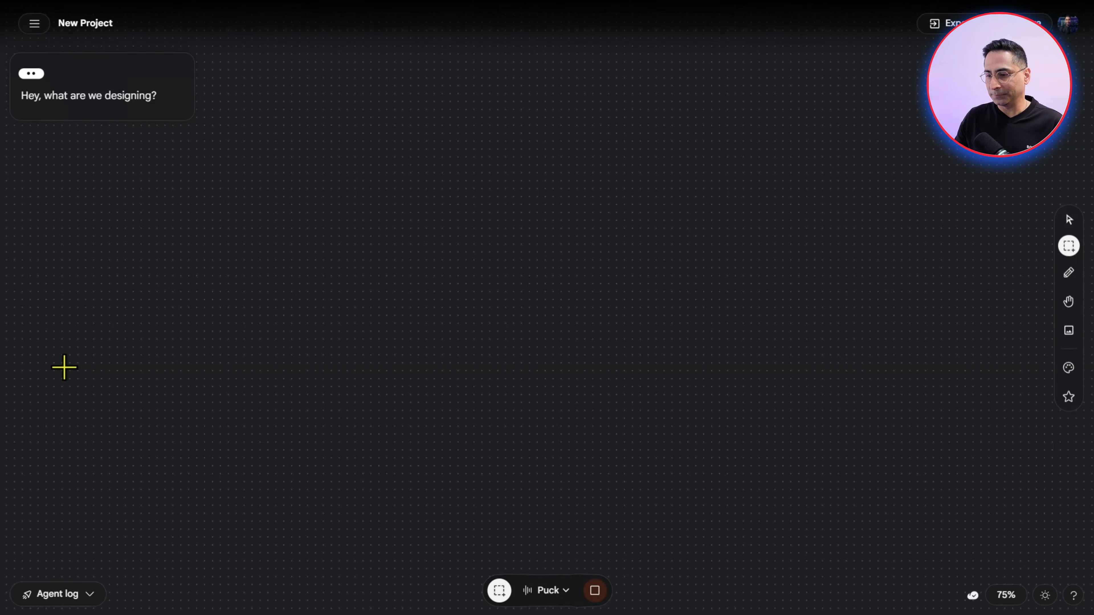
Set the live voice assistant's voice to Zephyr
click(553, 590)
click(536, 535)
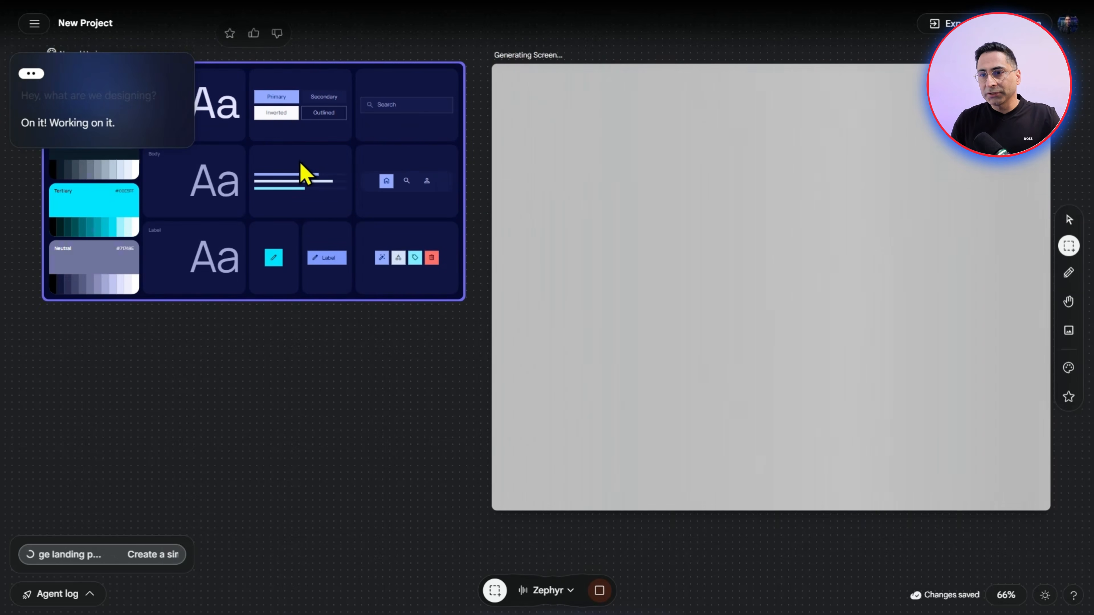
scroll(326, 212, down, 1)
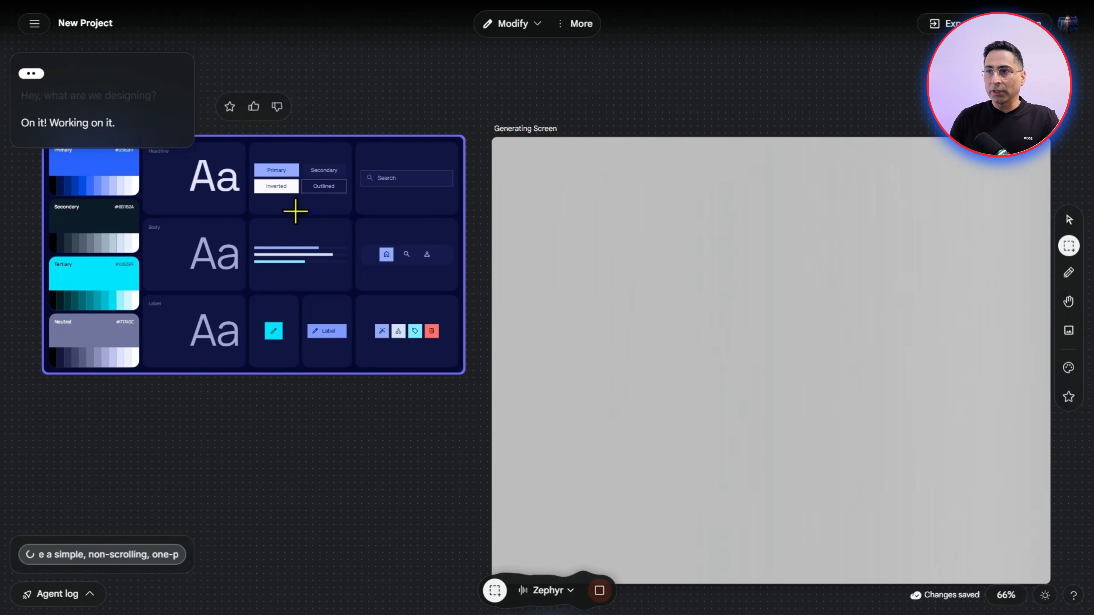
click(533, 26)
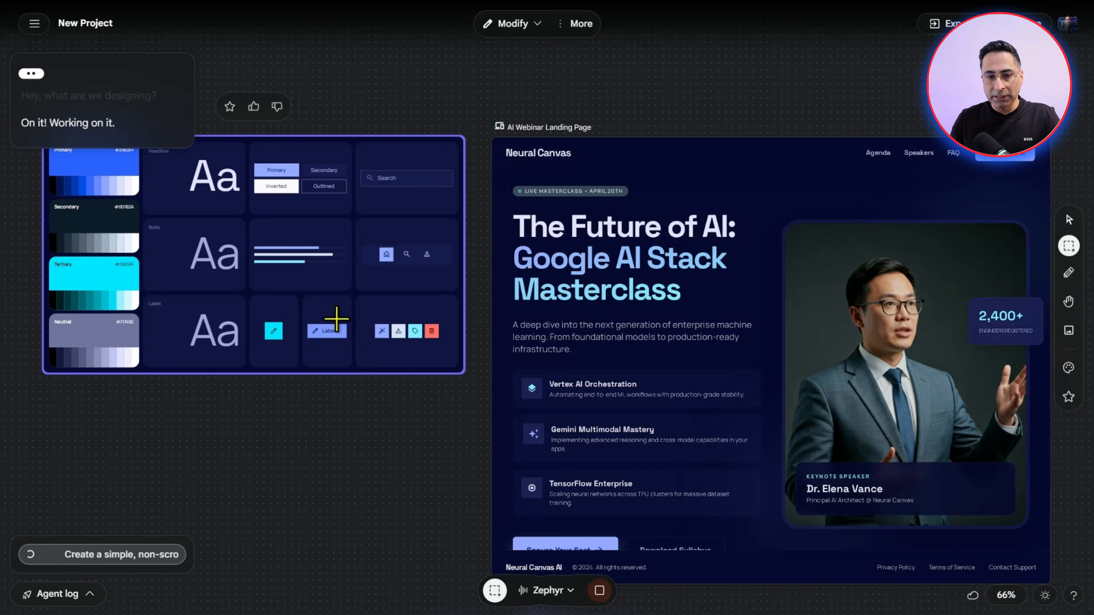
scroll(610, 280, down, 1)
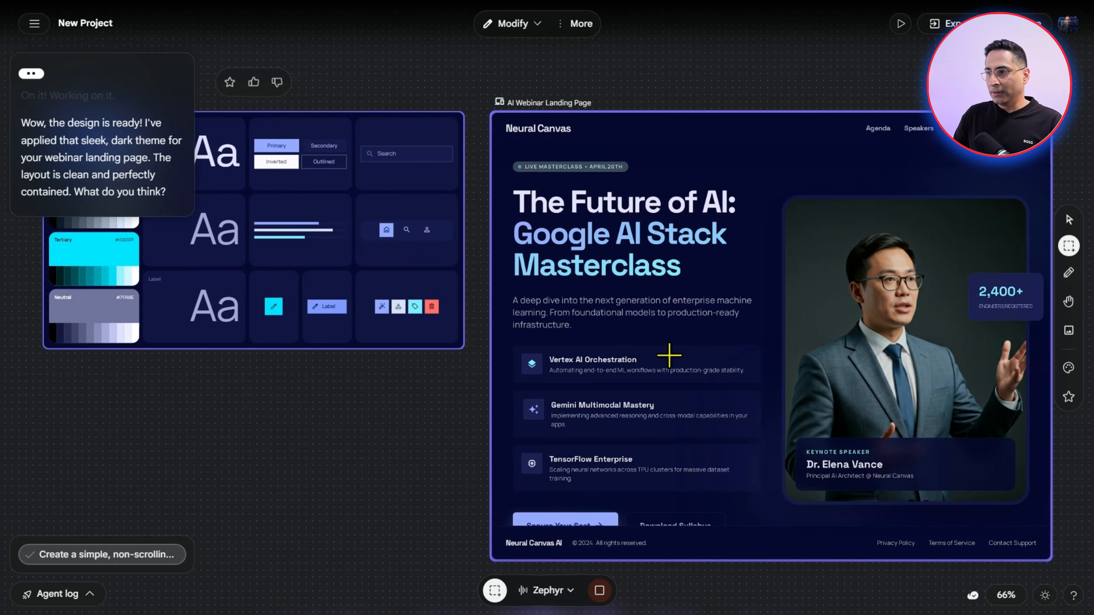
Upload the presenter's portrait photo from the Downloads folder to the canvas and select it there
click(1075, 338)
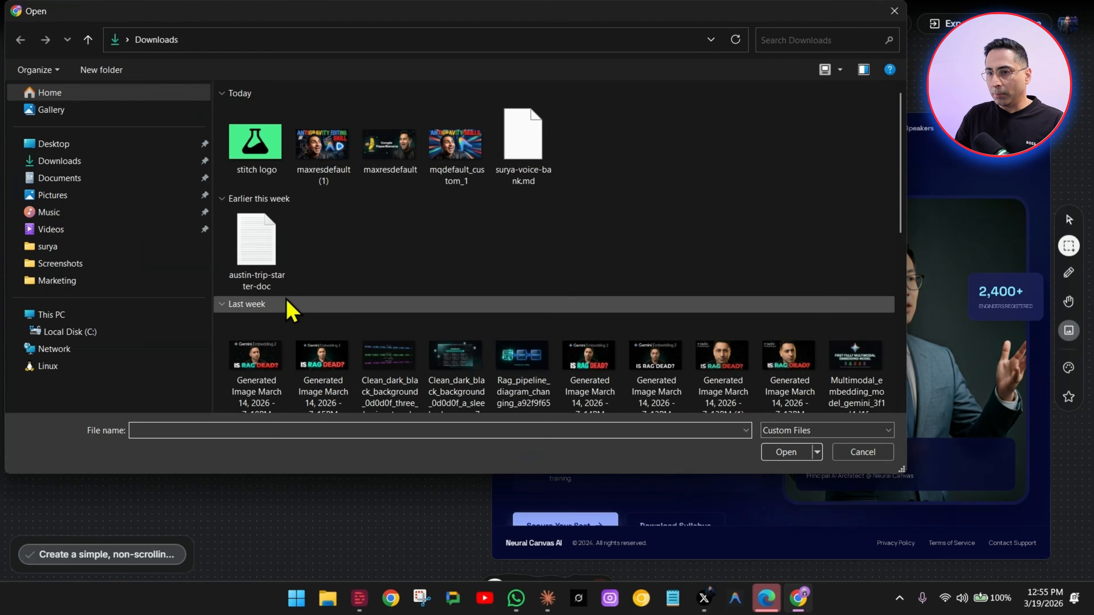
scroll(276, 314, down, 10)
double_click(320, 291)
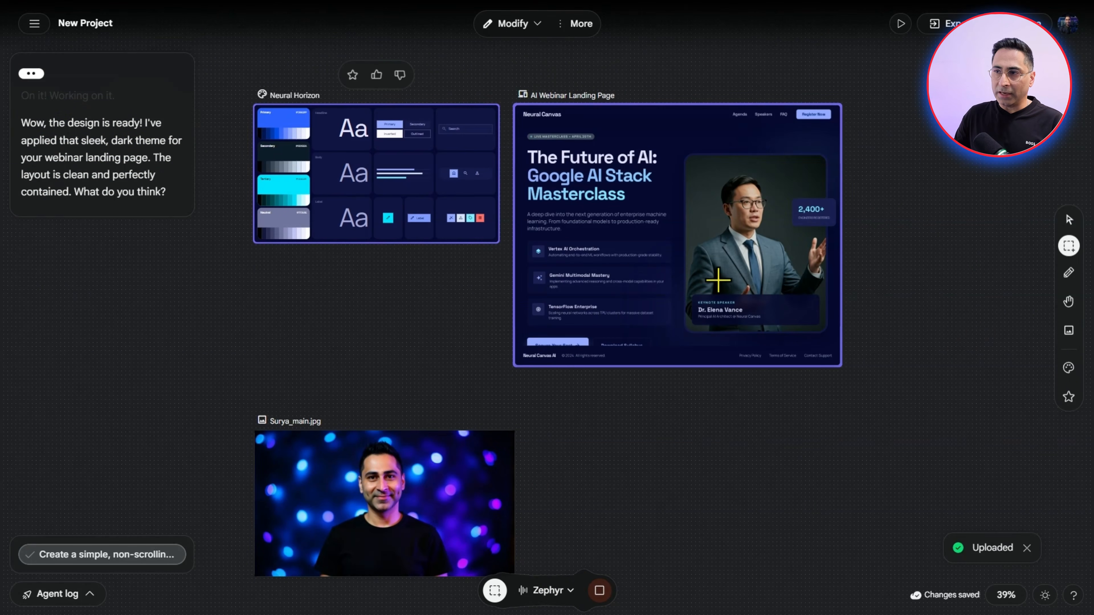
click(417, 510)
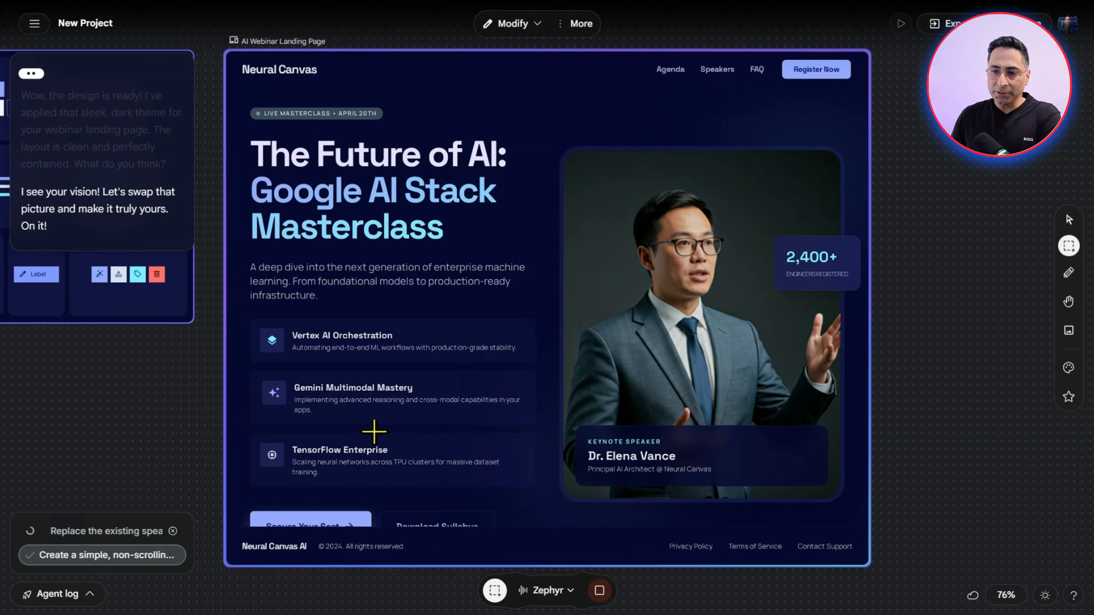
Examine the landing page version with the replaced speaker image and compare it with the original landing page
scroll(345, 437, down, 9)
scroll(160, 446, down, 1)
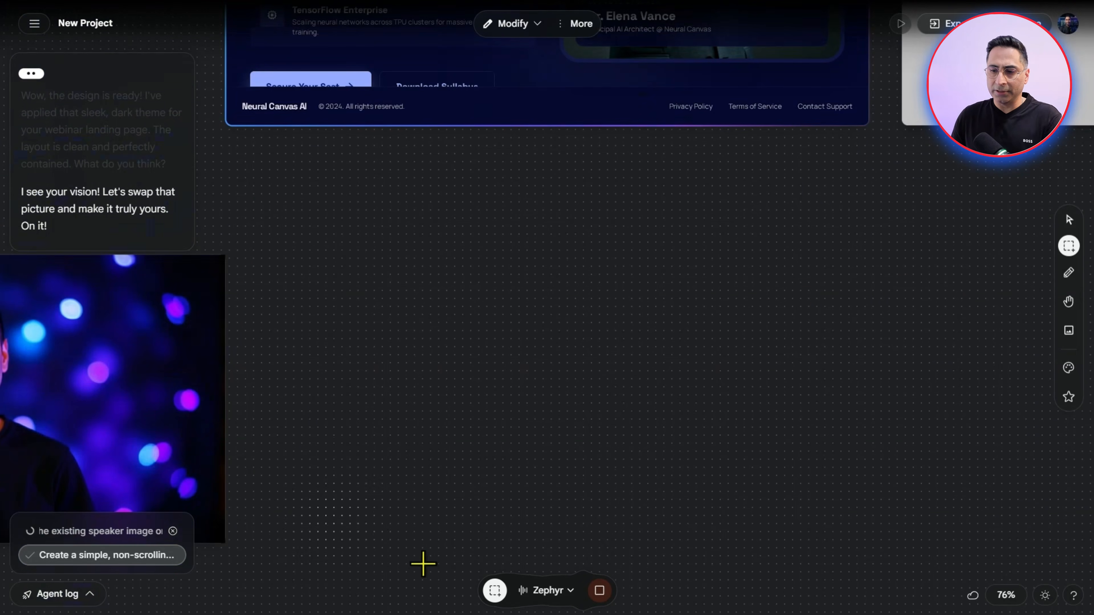
click(1069, 301)
drag(532, 379, 290, 523)
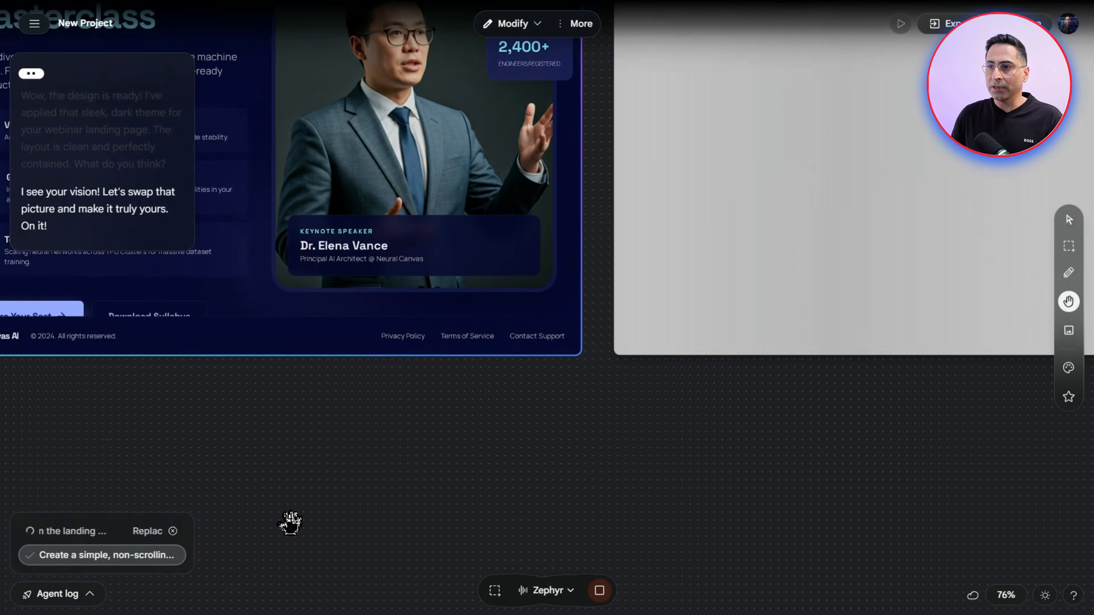
scroll(450, 404, down, 2)
scroll(450, 404, down, 2)
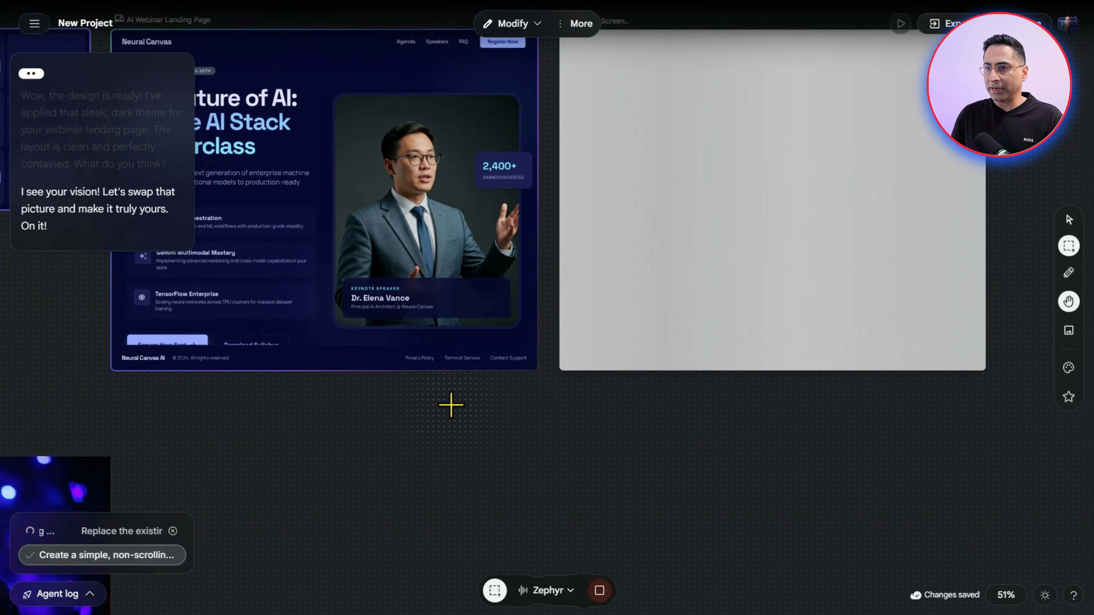
drag(481, 441, 564, 542)
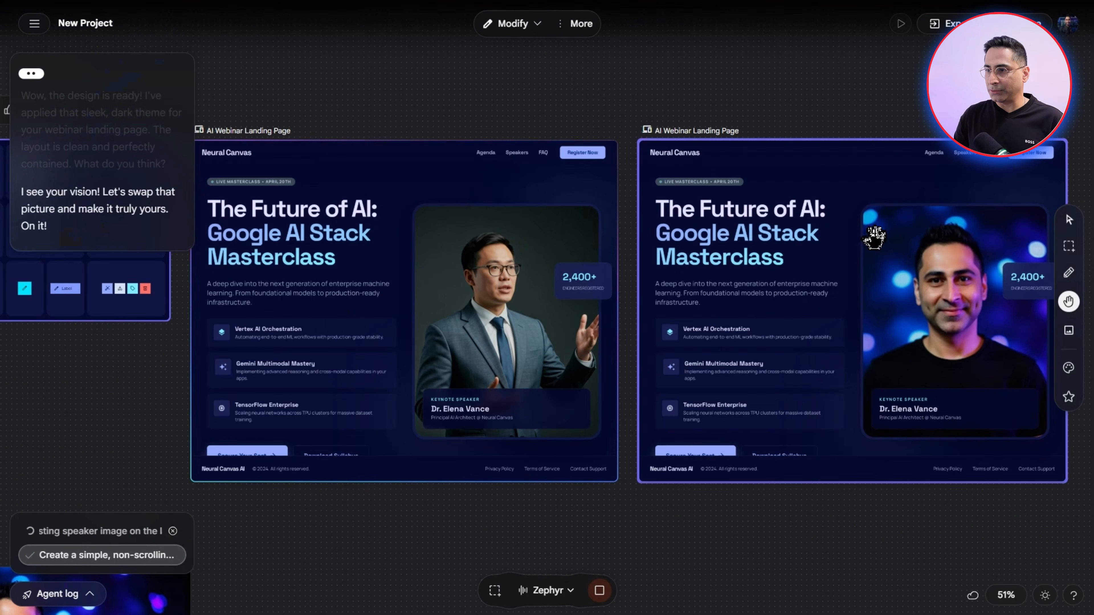
drag(825, 242, 753, 242)
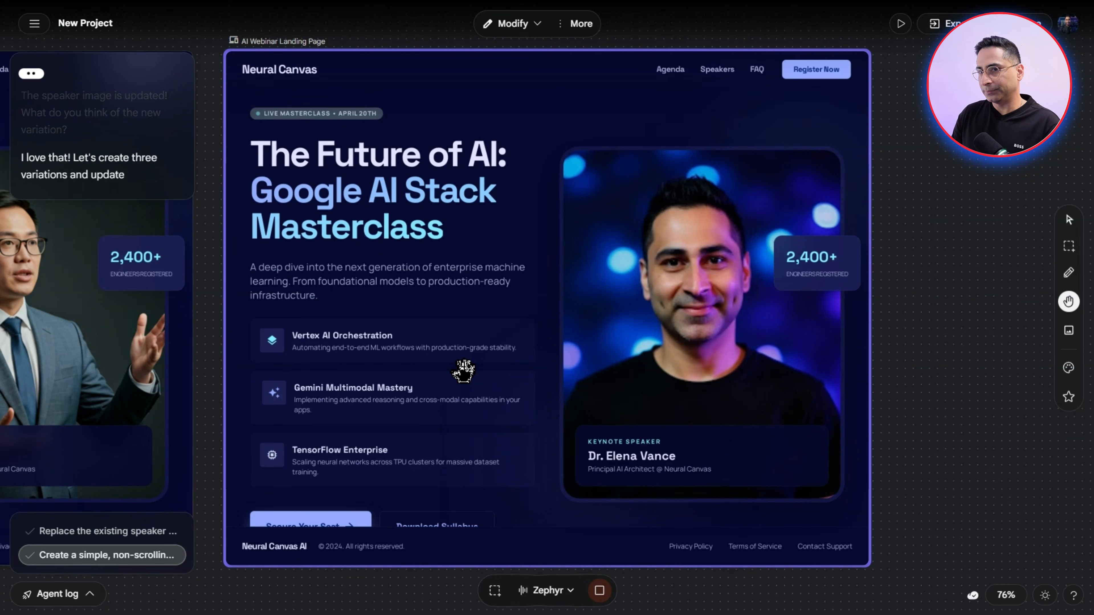
scroll(436, 338, down, 5)
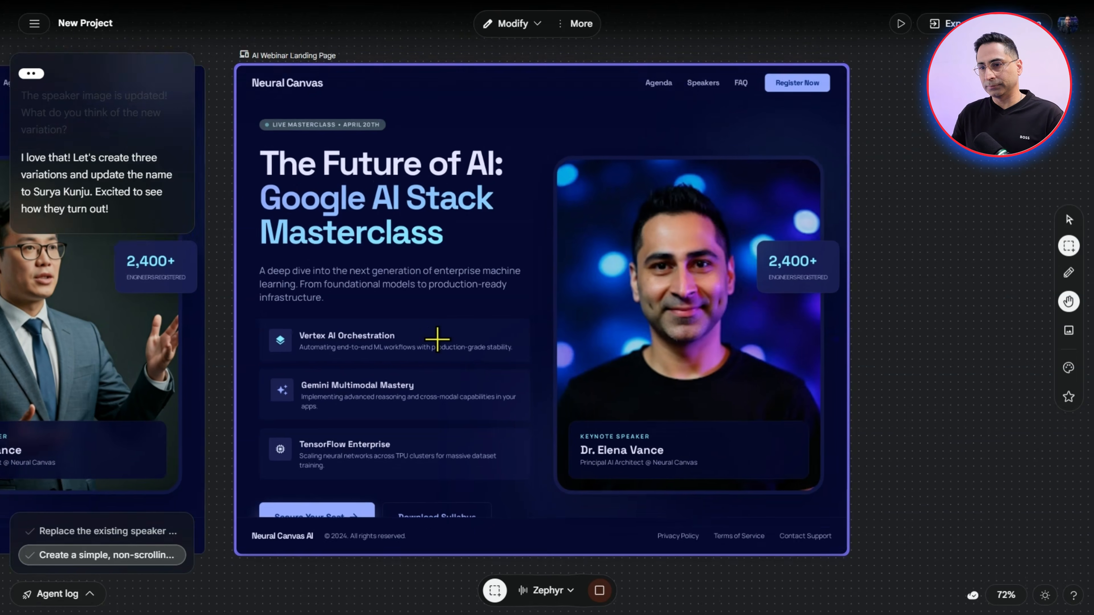
scroll(436, 338, down, 5)
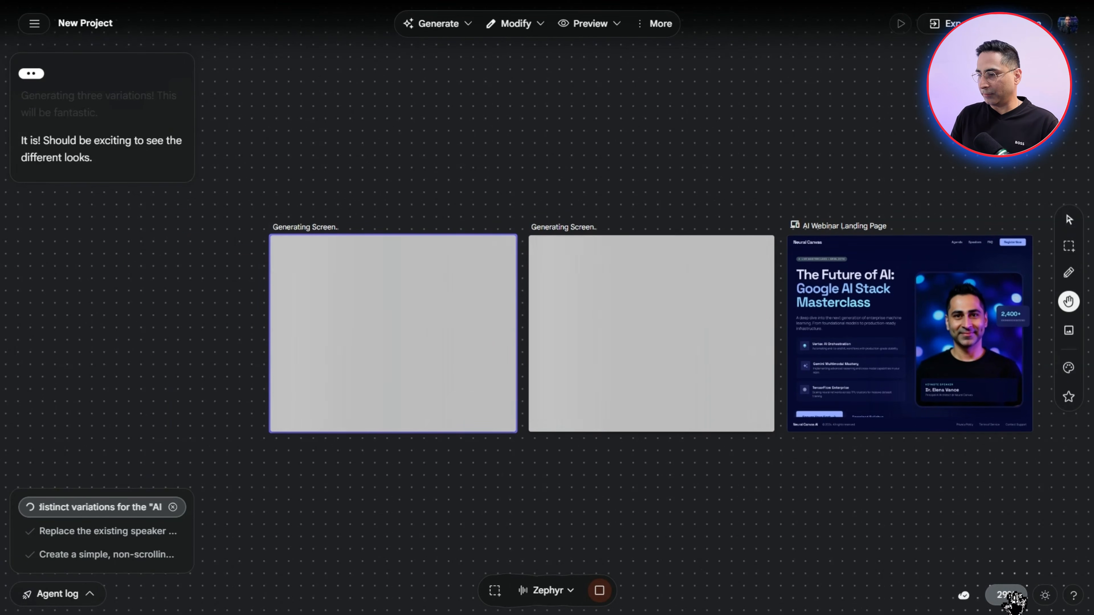
Move the two generating screens and the updated landing page toward the first variation, then shift the Futuristic Style screen closer to Minimal Style
drag(627, 155, 1021, 349)
drag(840, 247, 595, 254)
click(416, 347)
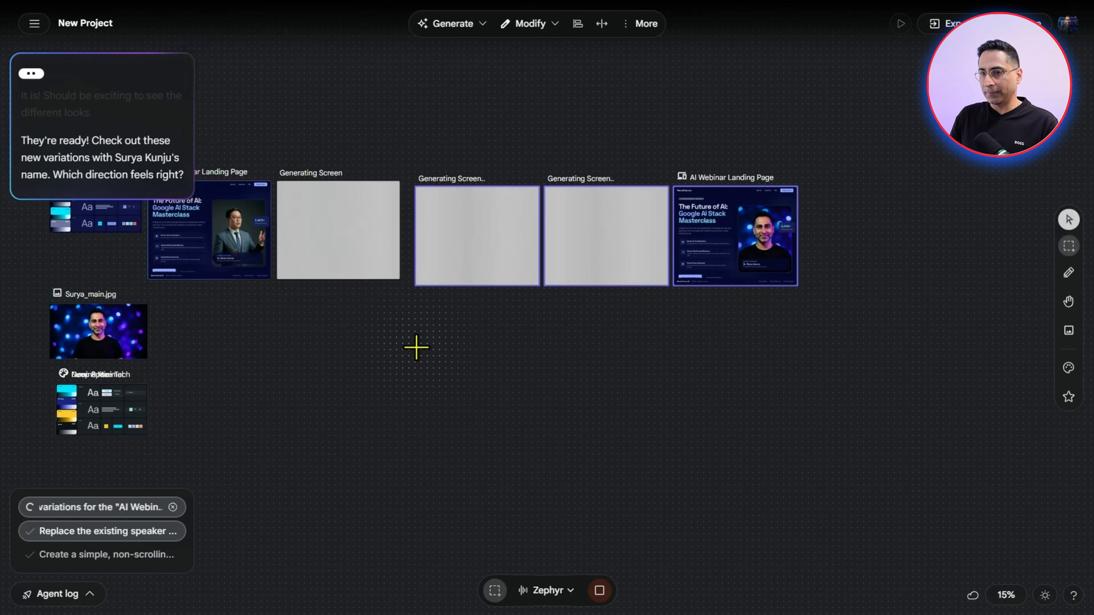
scroll(194, 414, up, 5)
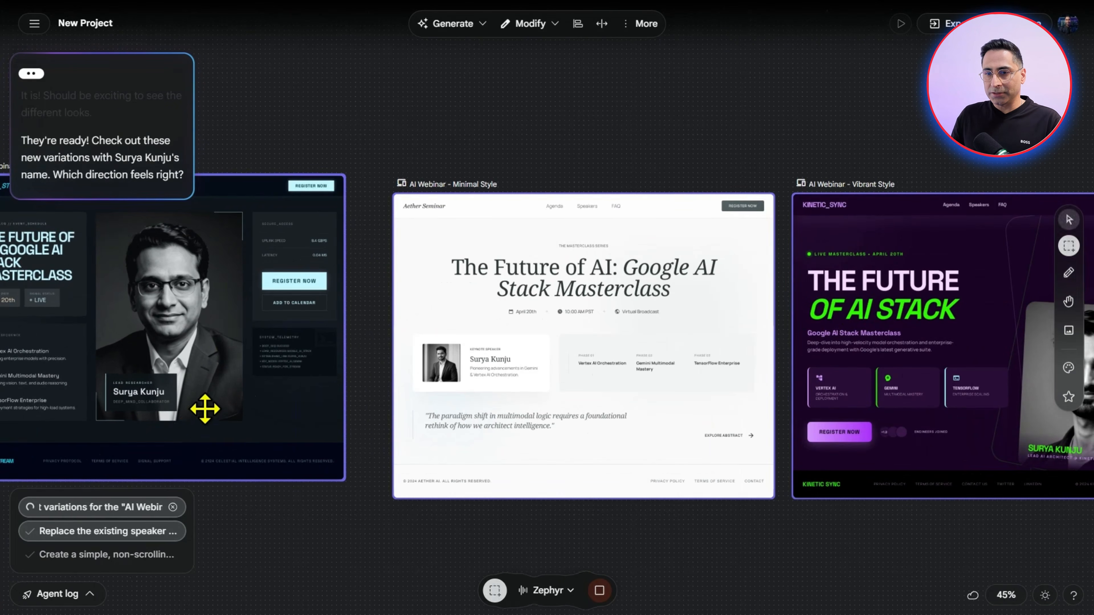
drag(260, 335, 283, 340)
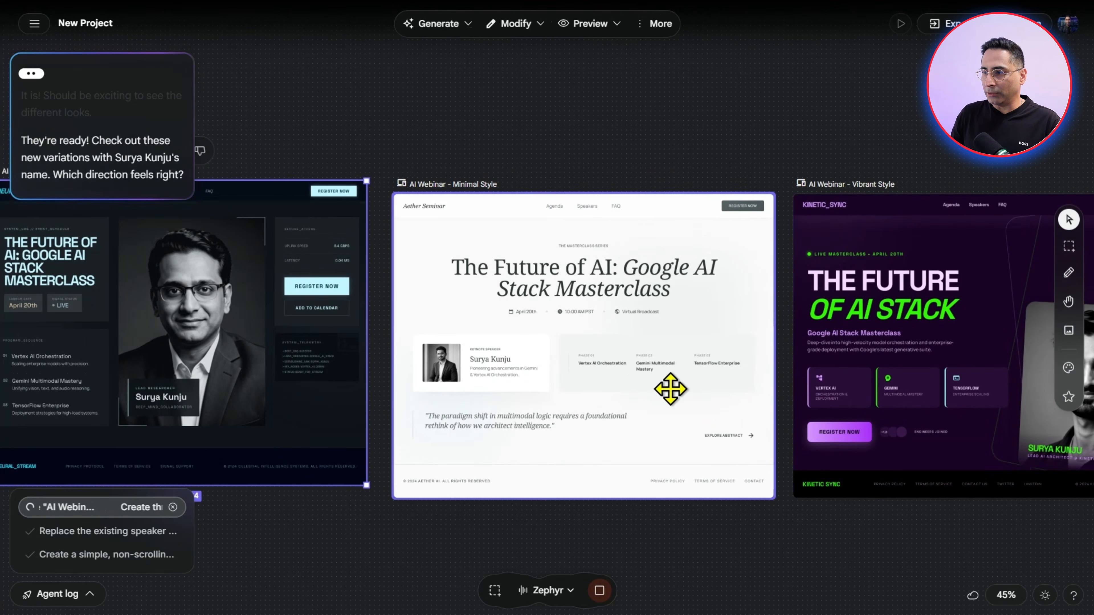
Arrange the second set of Futuristic, Vibrant and Minimal Style screens in a row beneath their matching style screens
scroll(670, 389, down, 2)
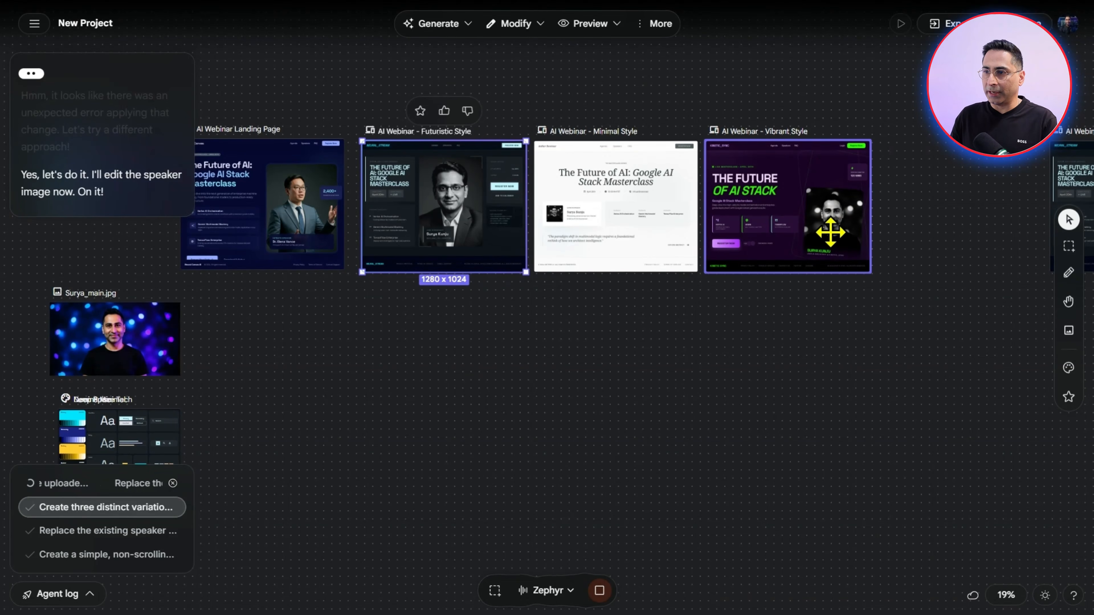
scroll(830, 231, up, 5)
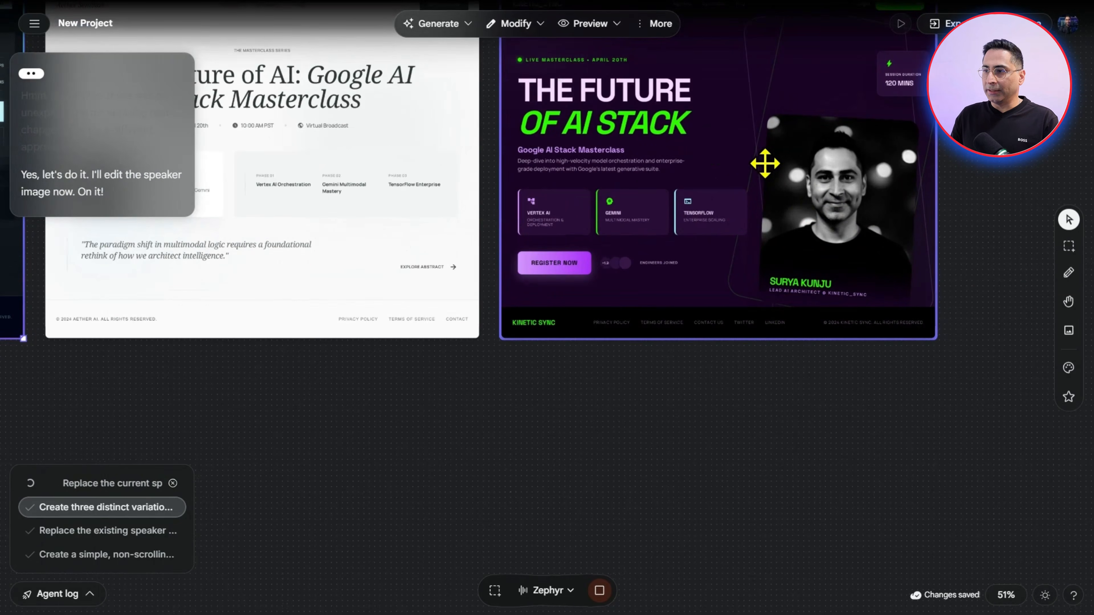
scroll(623, 188, down, 4)
scroll(479, 247, down, 5)
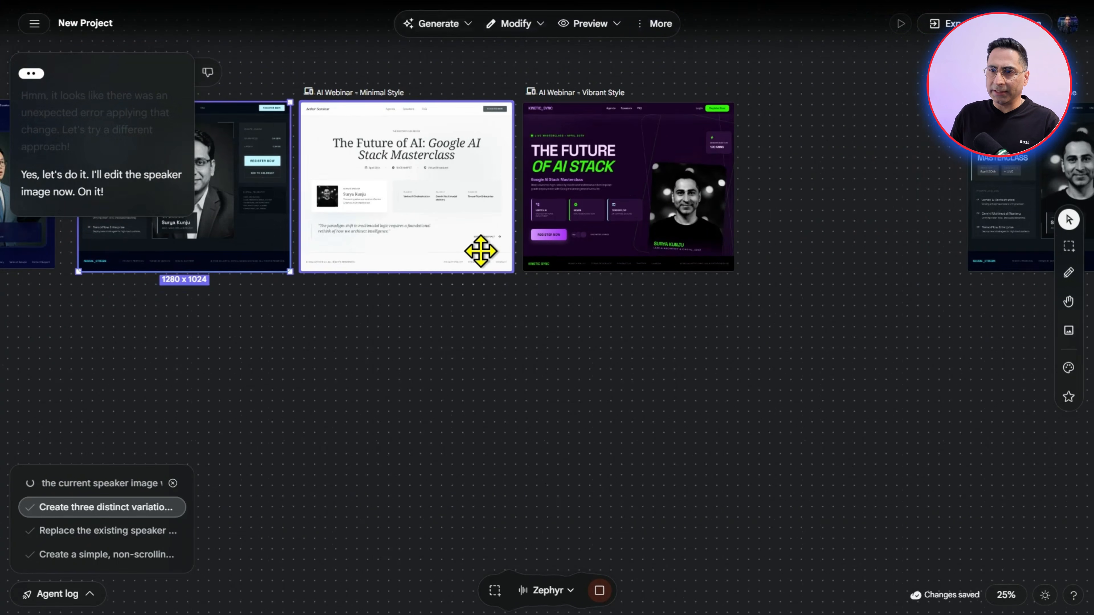
drag(770, 210, 327, 317)
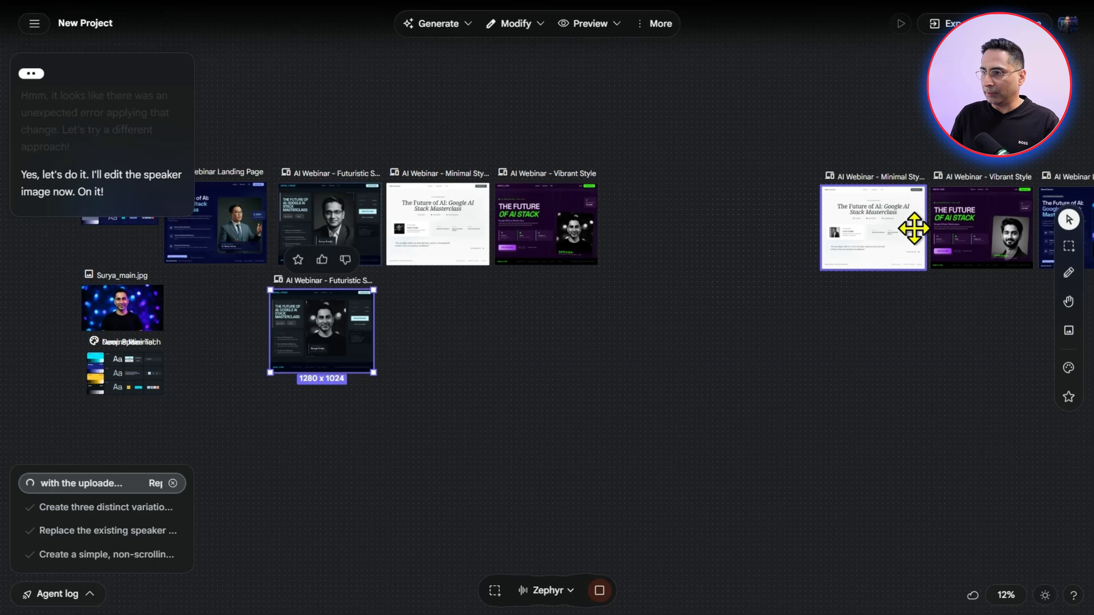
drag(962, 234, 530, 345)
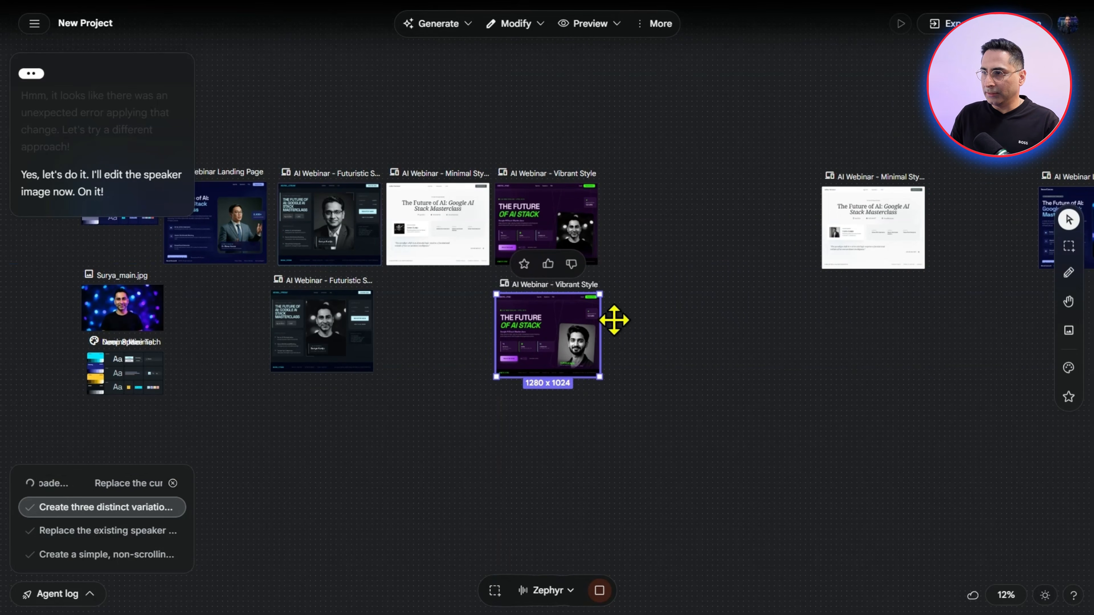
drag(879, 215, 413, 338)
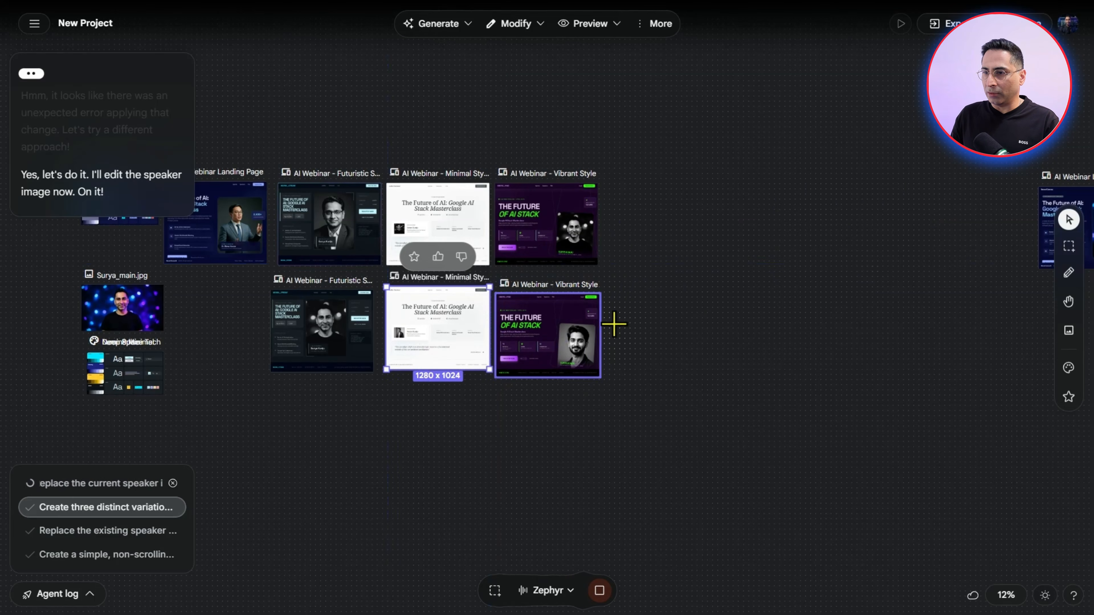
Compare the speaker images across both rows of Futuristic, Minimal and Vibrant Style screens
scroll(618, 321, up, 3)
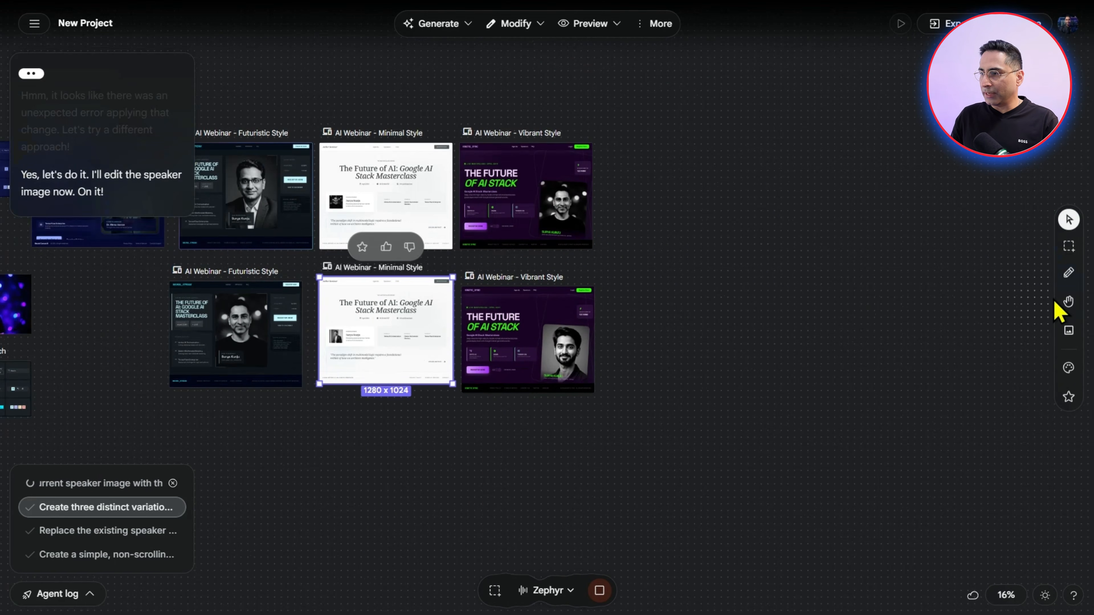
click(1066, 303)
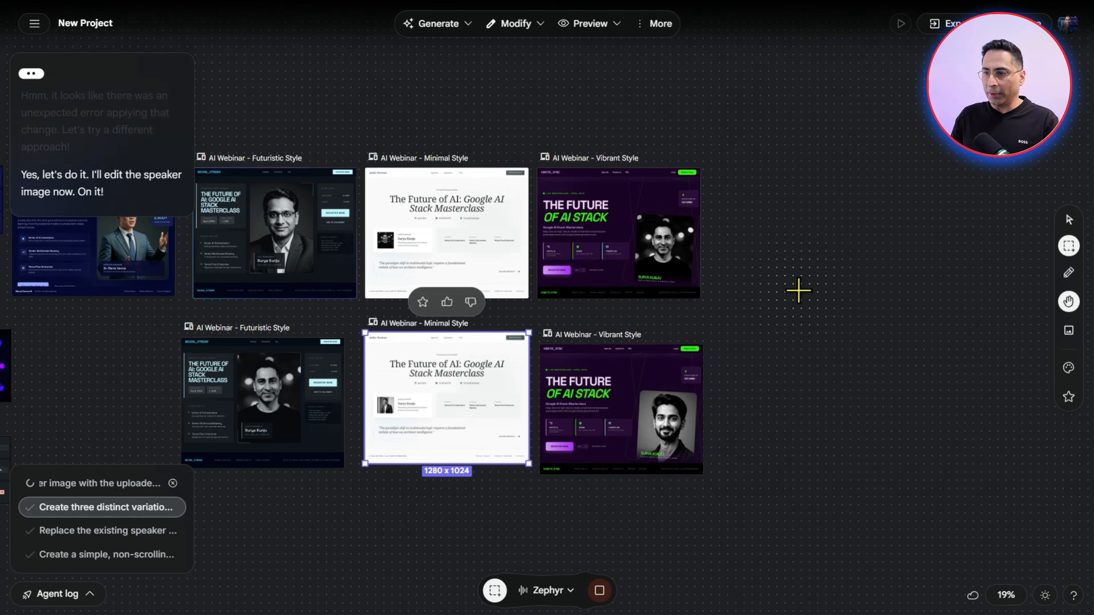
click(775, 284)
drag(751, 272, 896, 284)
scroll(845, 272, up, 2)
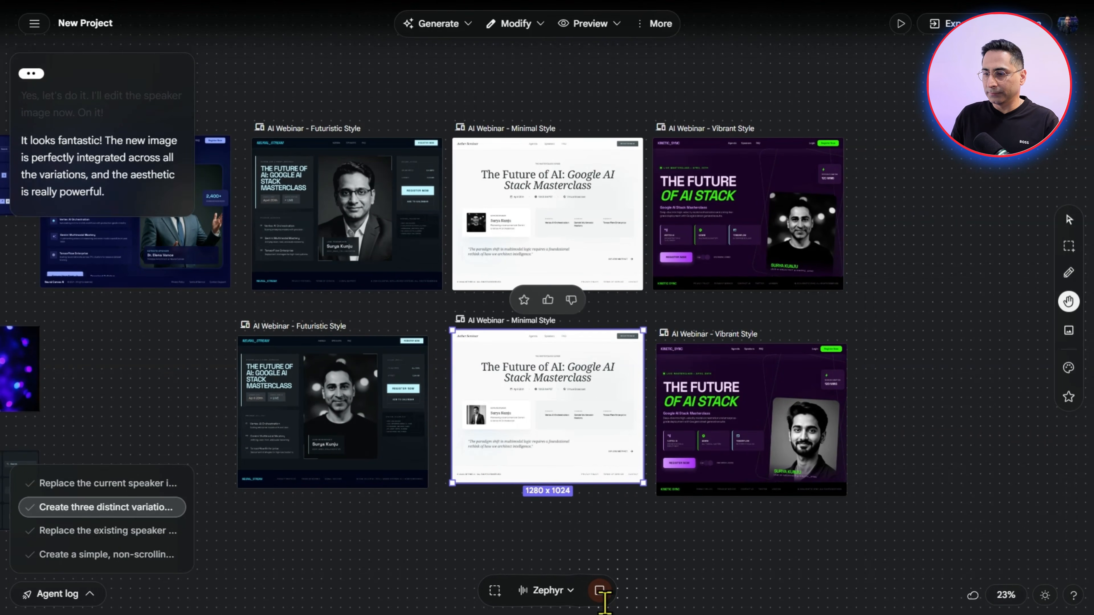
scroll(357, 505, up, 4)
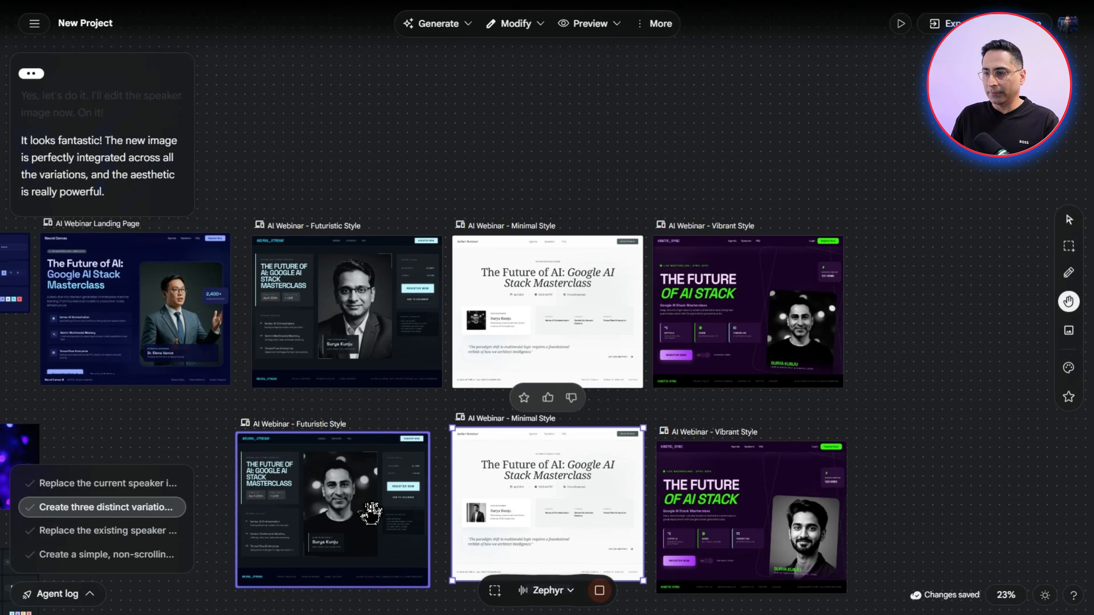
scroll(379, 496, down, 4)
scroll(568, 535, up, 2)
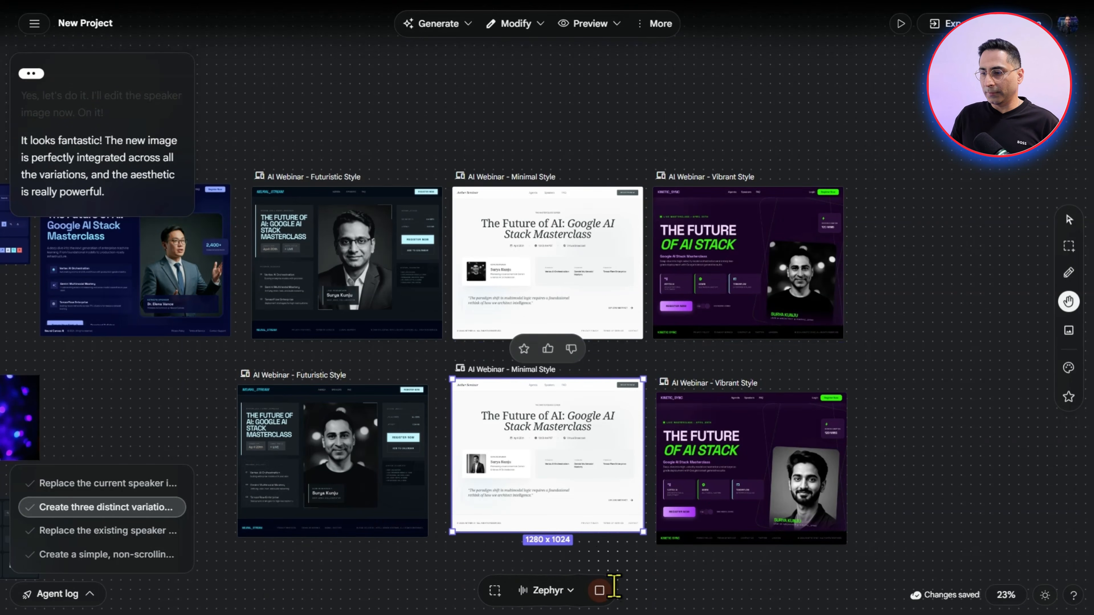
End the live voice session and return to the written prompt input
click(600, 590)
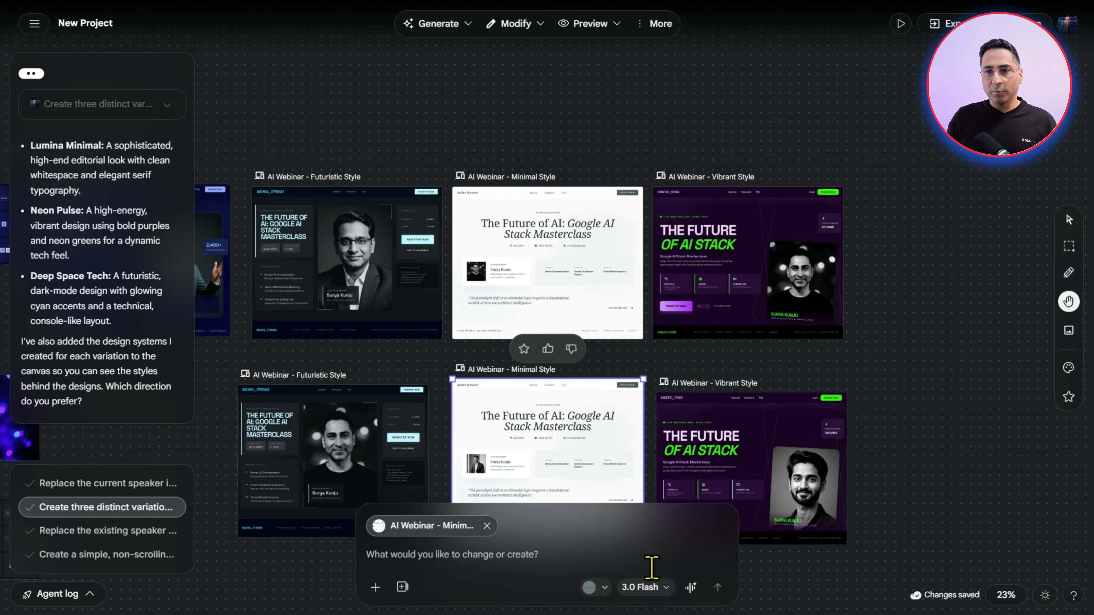
scroll(491, 539, down, 4)
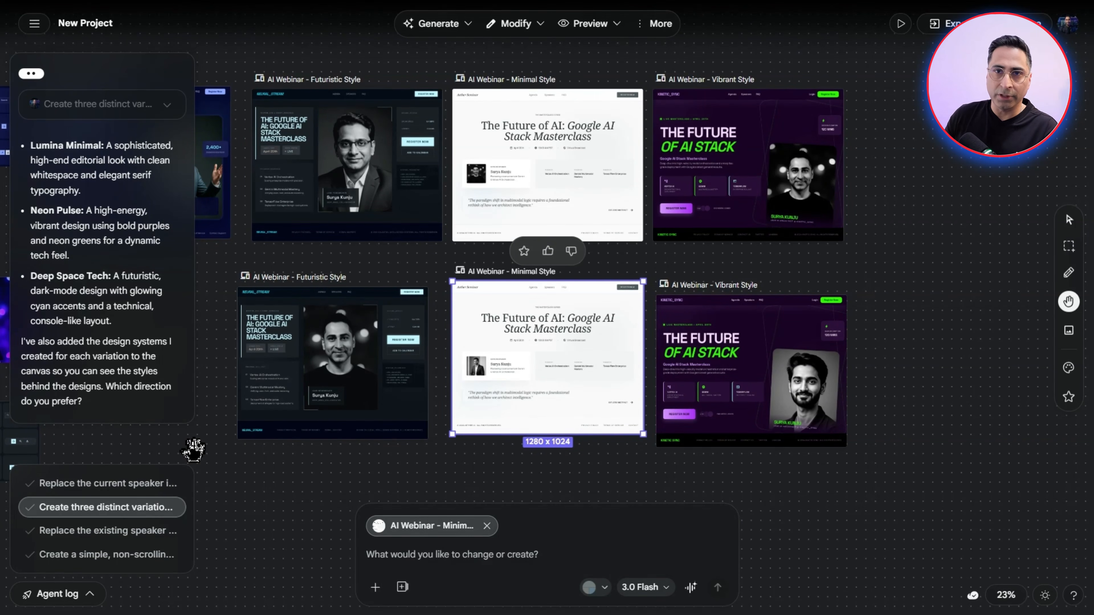
Review the agent log entries for the landing page creation, speaker image replacements and three variations, along with the screens each produced
click(119, 557)
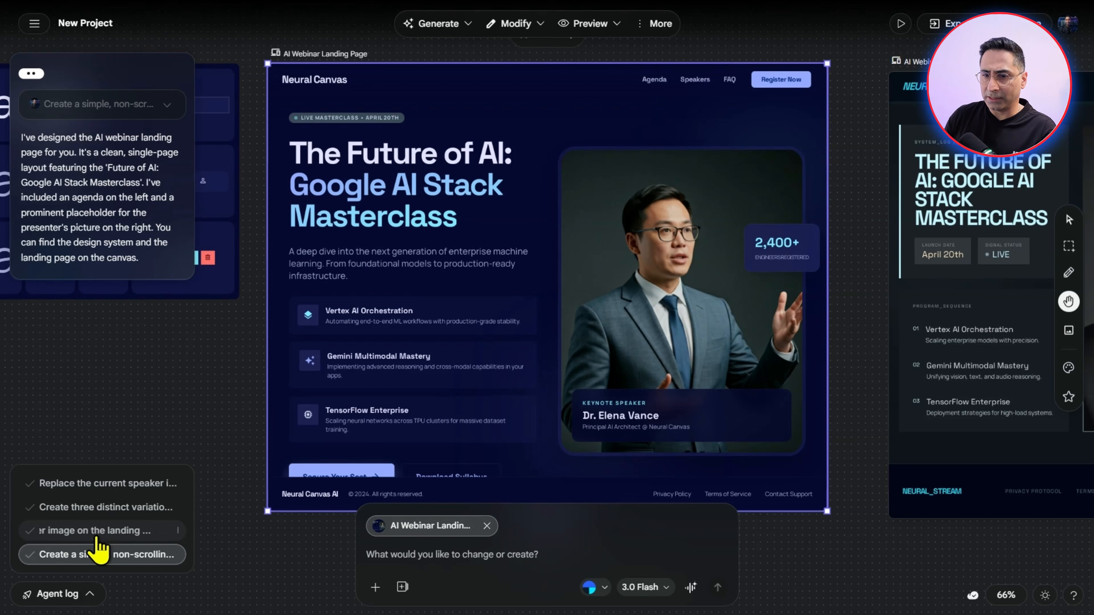
click(108, 538)
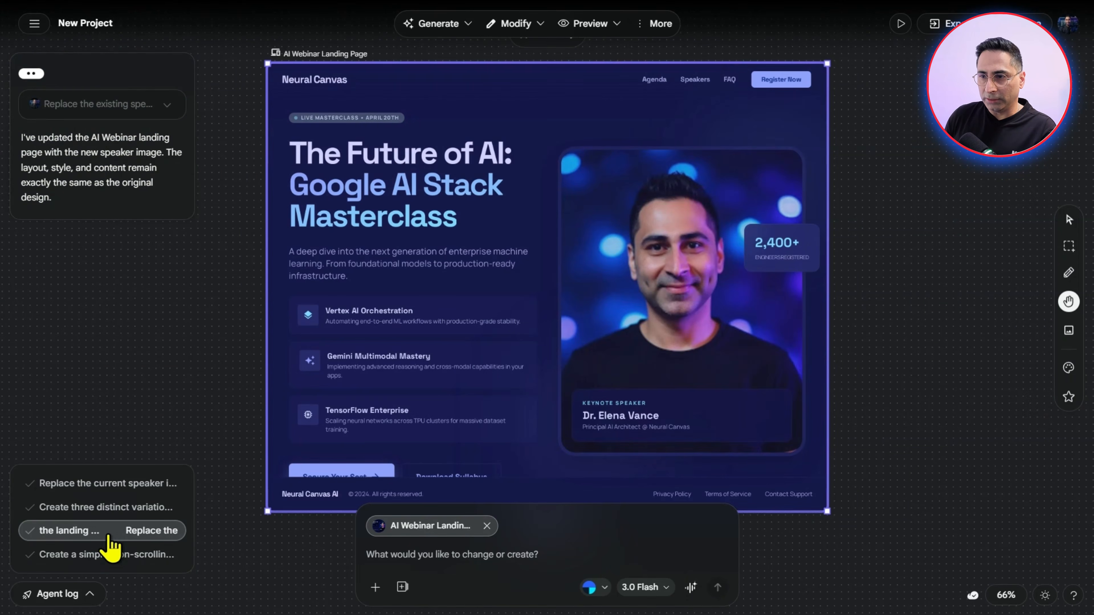
click(106, 559)
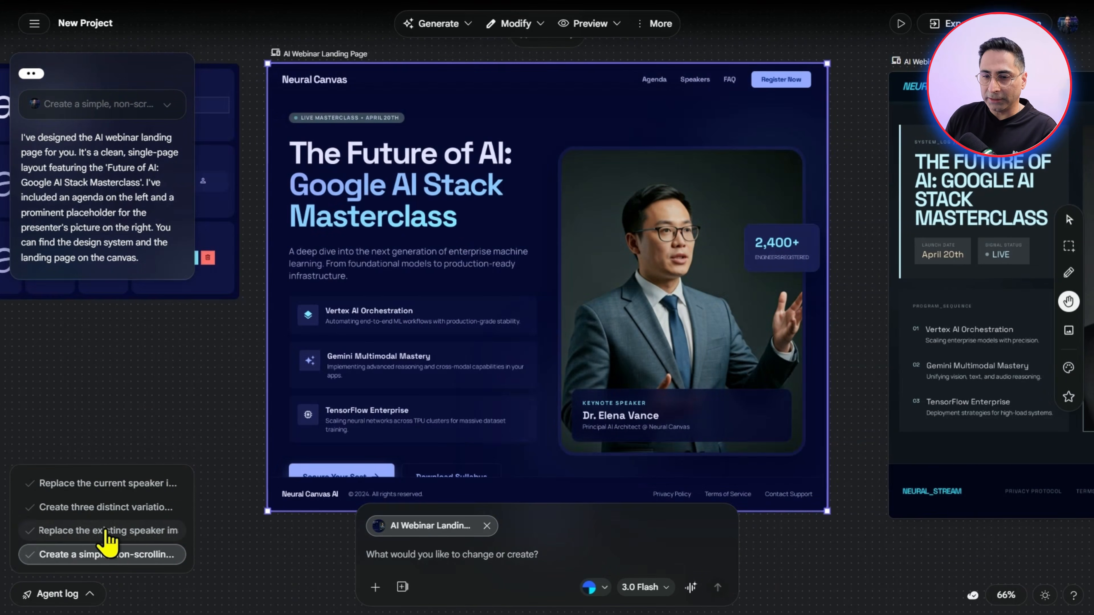
click(107, 533)
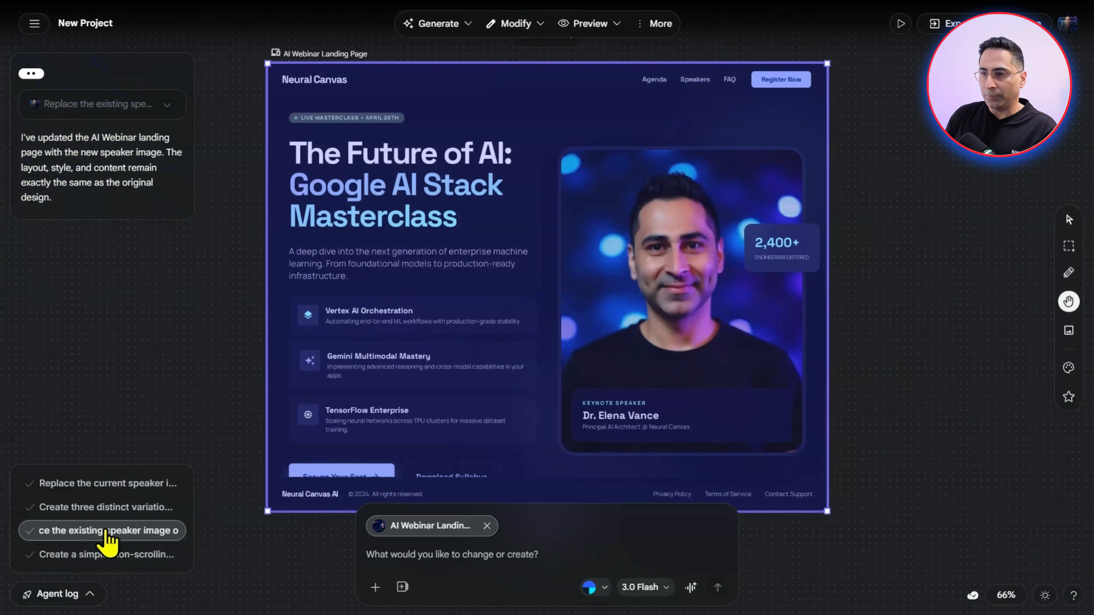
click(108, 508)
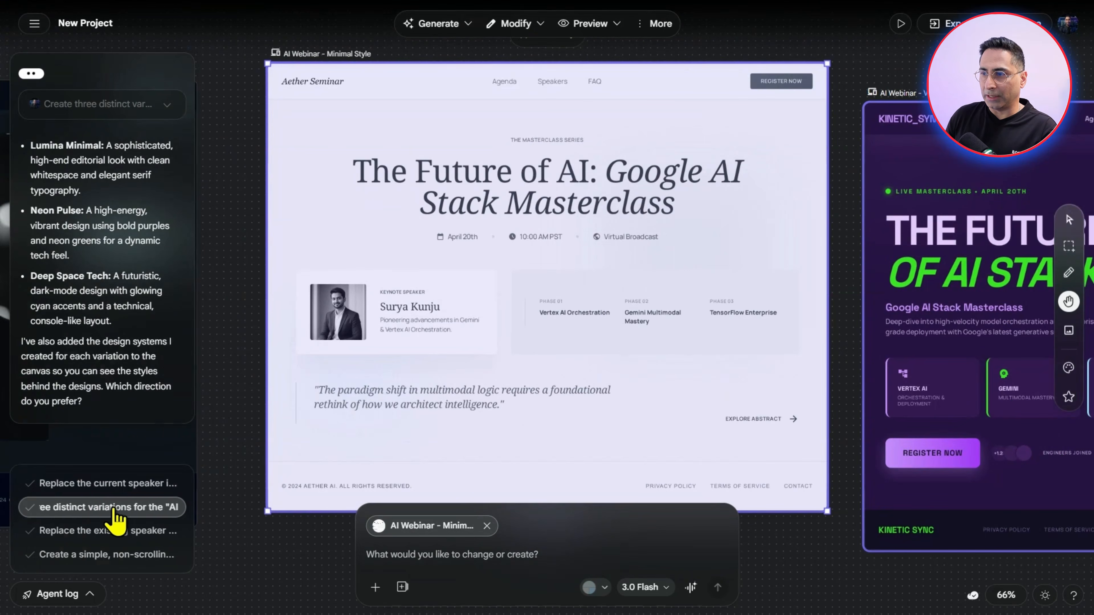
click(115, 486)
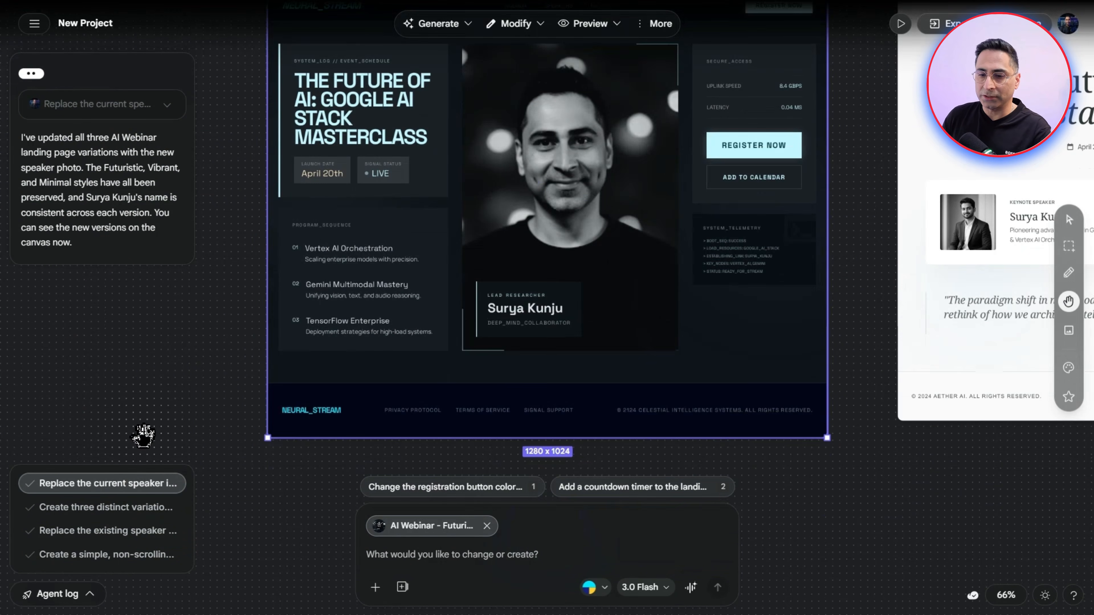
Examine the Neural Horizon design system on the canvas beside the original AI Webinar Landing Page
click(90, 597)
click(91, 598)
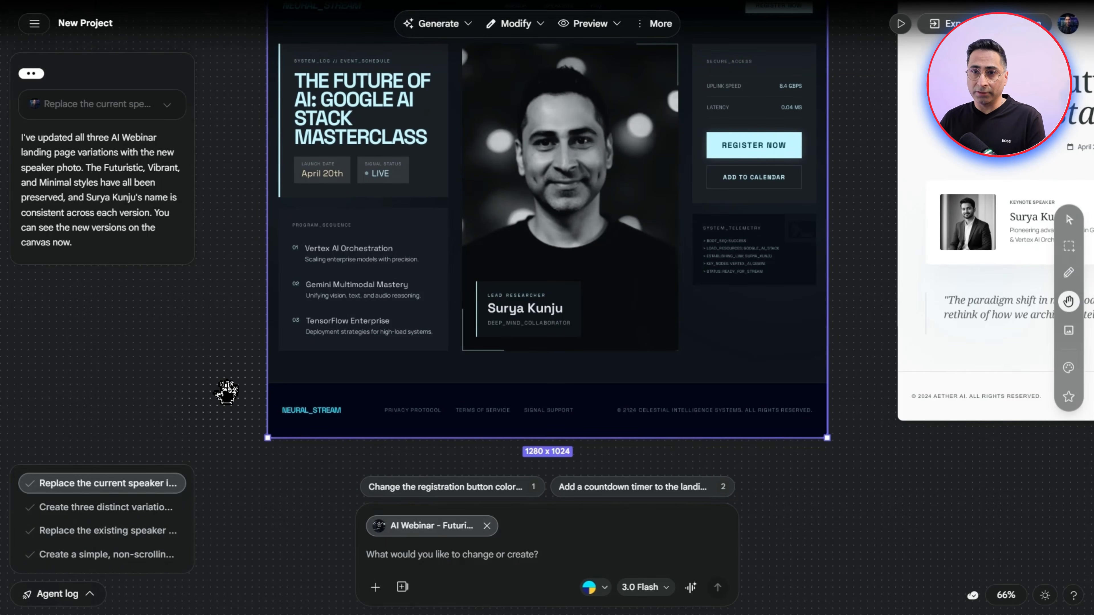
scroll(224, 392, down, 4)
scroll(222, 391, down, 4)
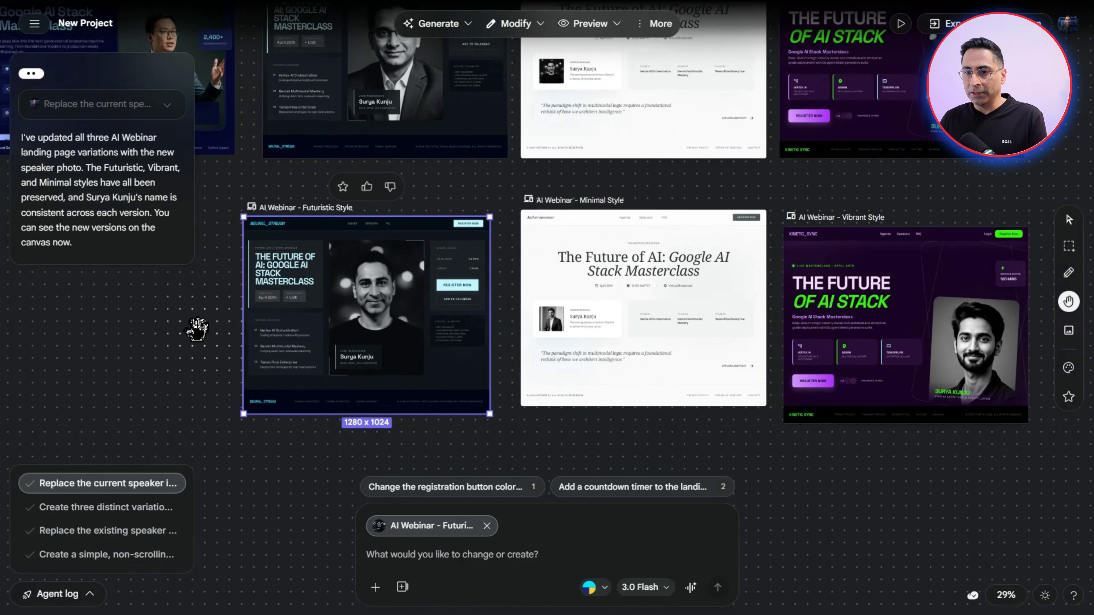
drag(195, 325, 737, 413)
scroll(463, 367, up, 6)
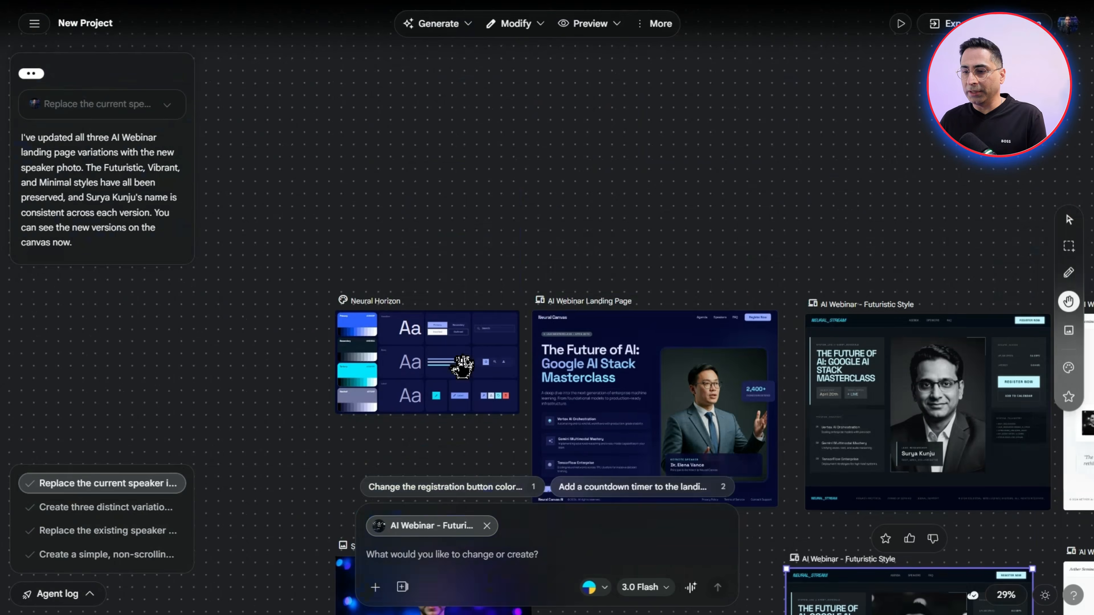
scroll(479, 382, down, 2)
scroll(478, 376, up, 1)
scroll(479, 377, up, 5)
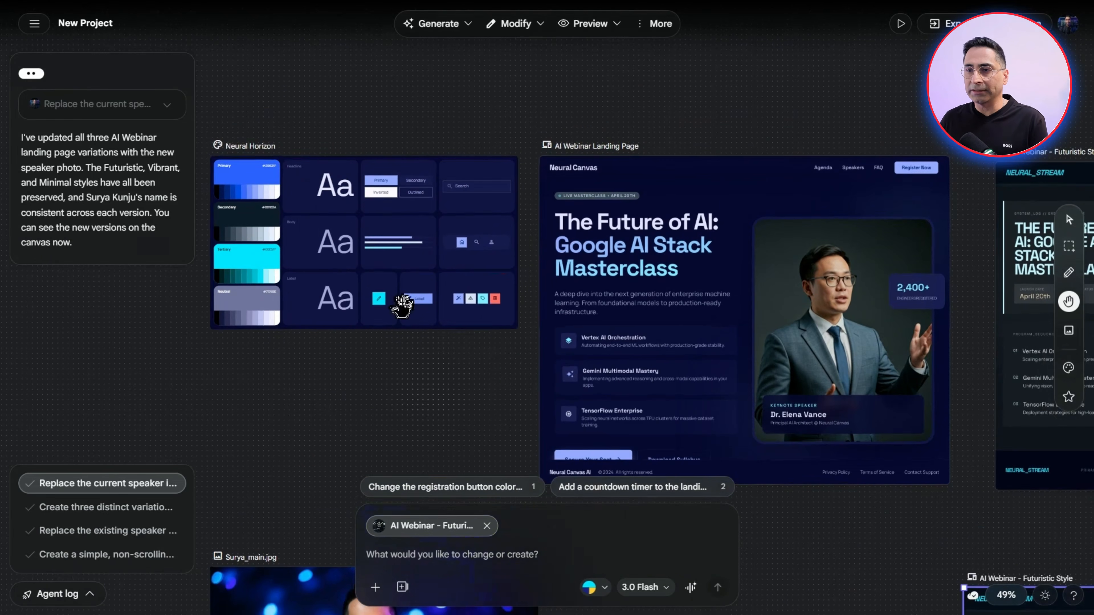
click(388, 285)
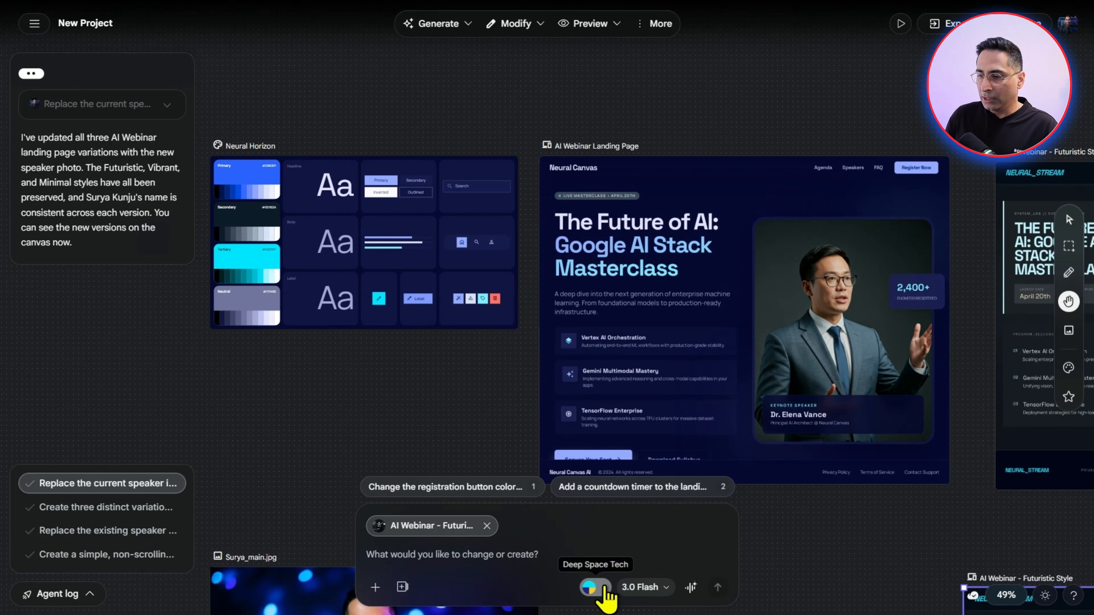
Switch the prompt's design system to Neon Pulse and Neural Horizon, and back to Deep Space Tech
click(590, 587)
click(509, 501)
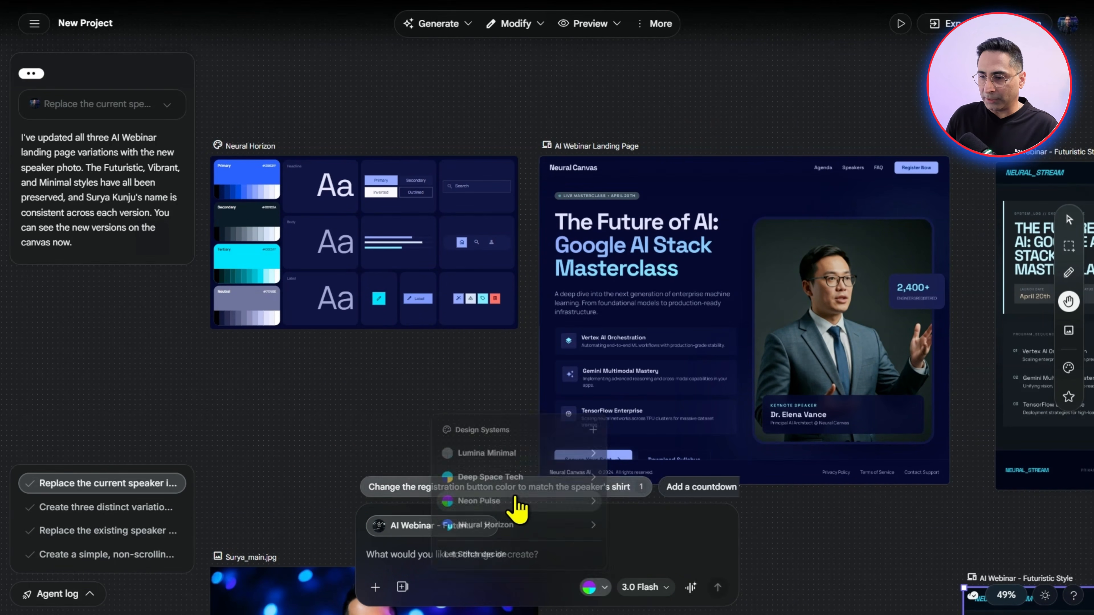
click(597, 588)
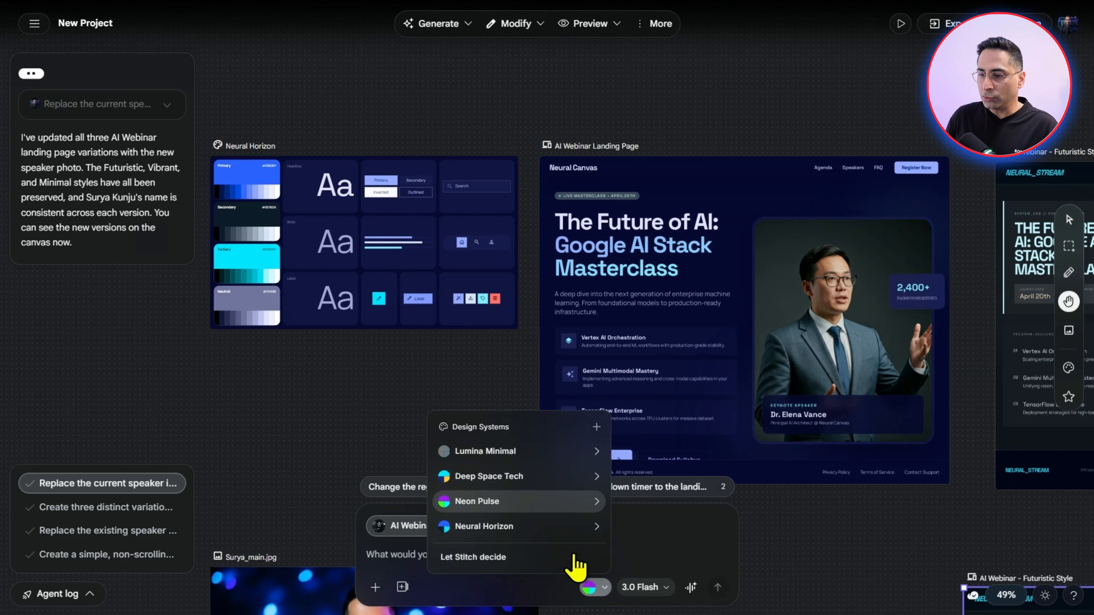
click(529, 526)
click(596, 586)
click(517, 476)
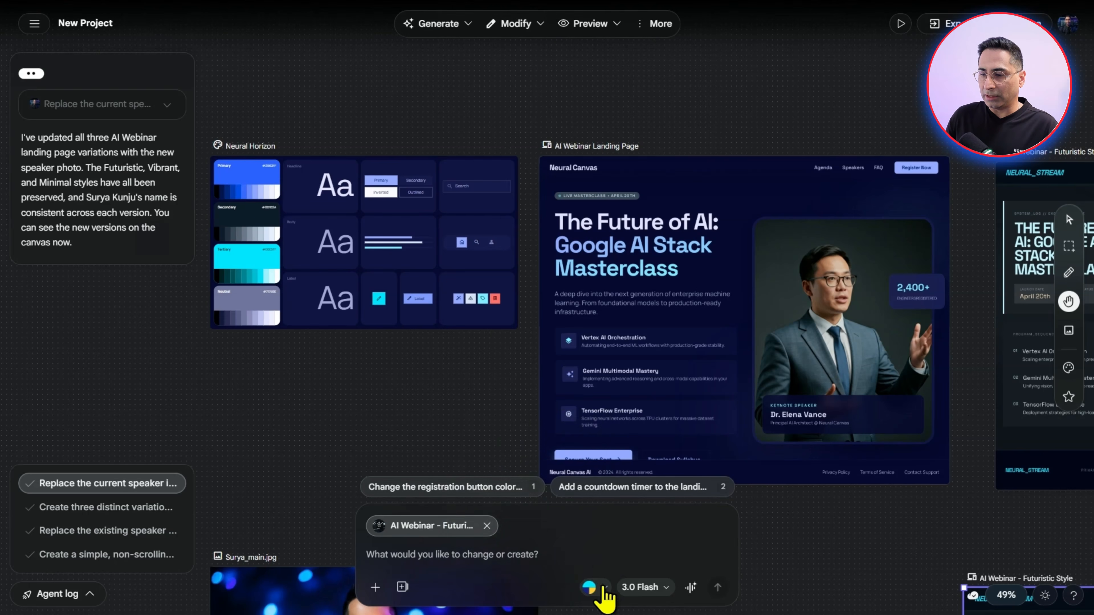
Compare the landing page with the Futuristic, Minimal and Vibrant Style screens in the same row
click(595, 587)
click(687, 296)
drag(725, 119, 282, 96)
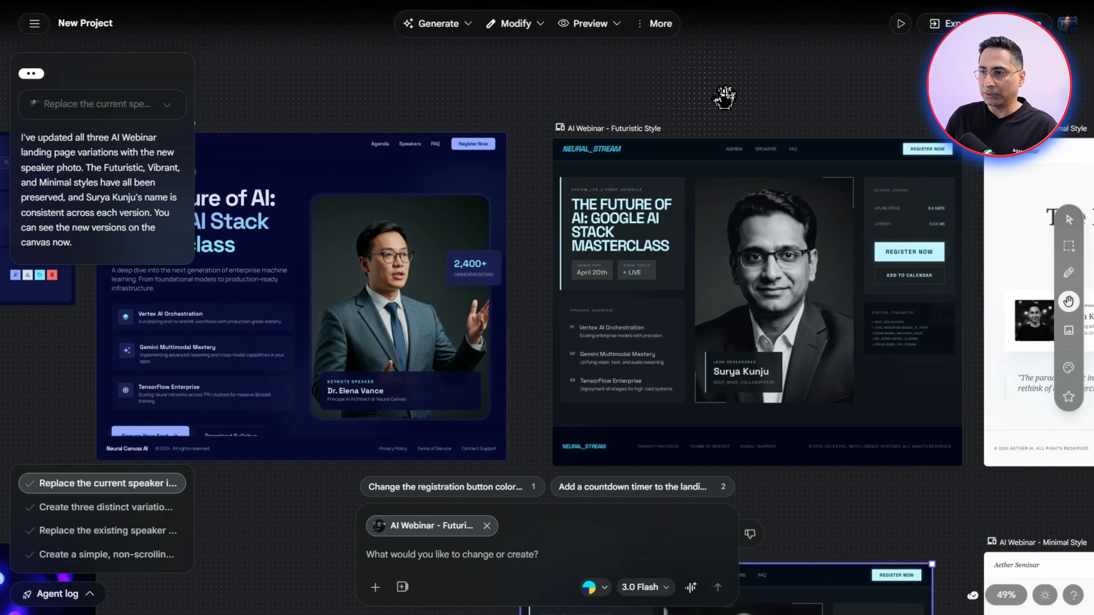
drag(726, 98, 333, 117)
drag(791, 144, 302, 143)
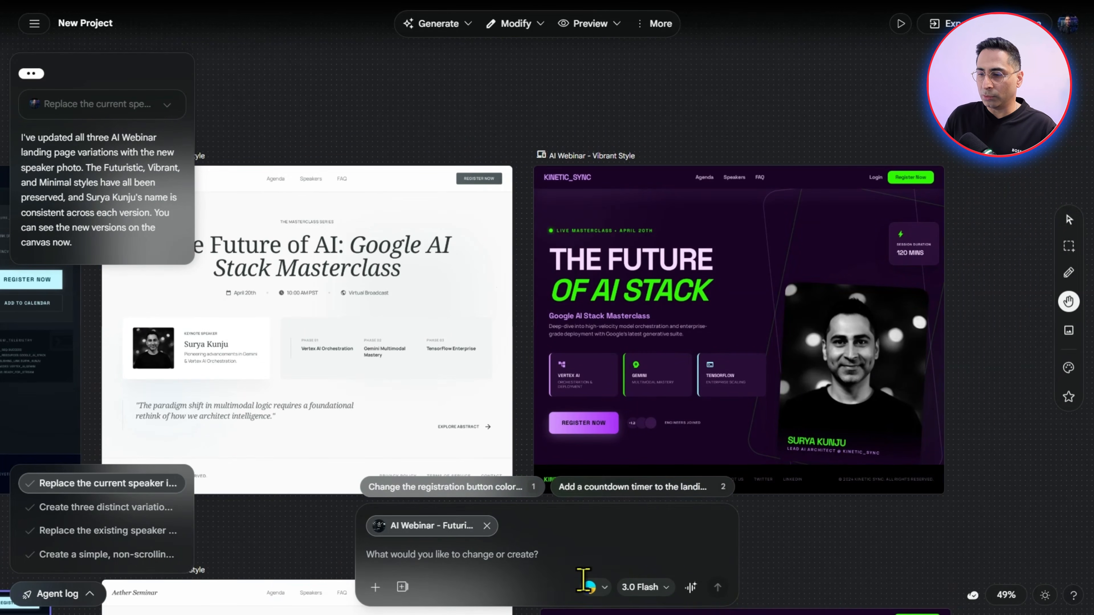
Try the most rounded corner radius in a new custom design system, and return to the list of design systems
click(590, 587)
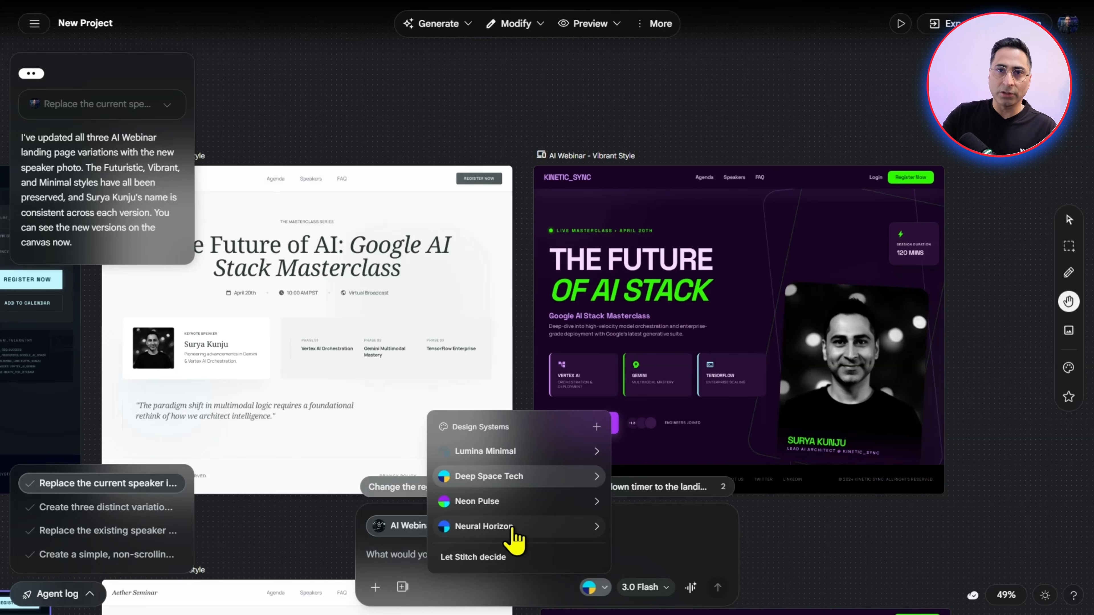
click(597, 427)
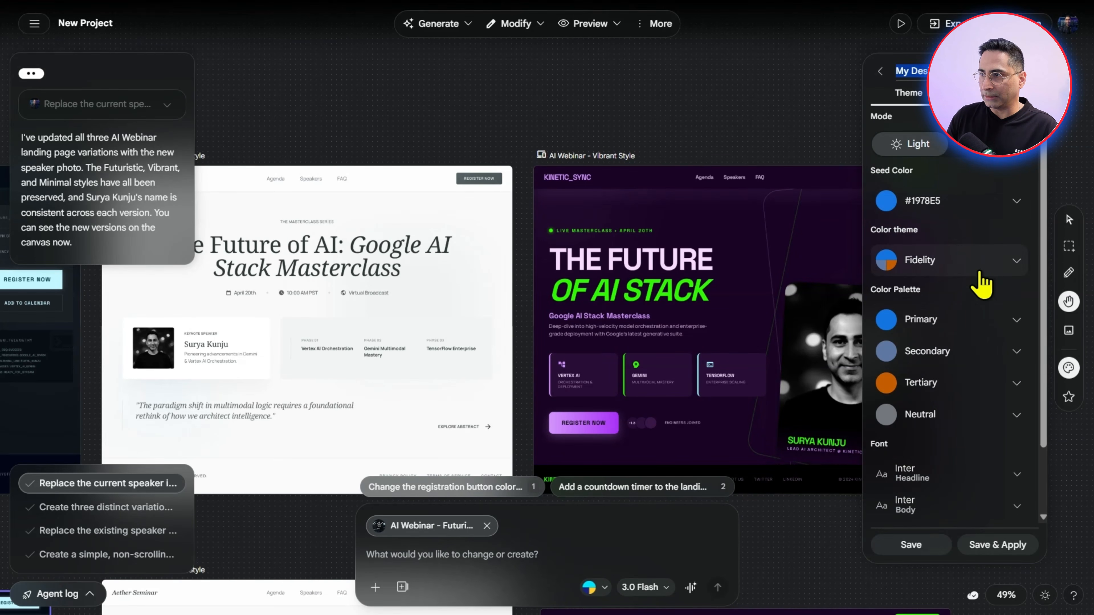
scroll(984, 302, down, 2)
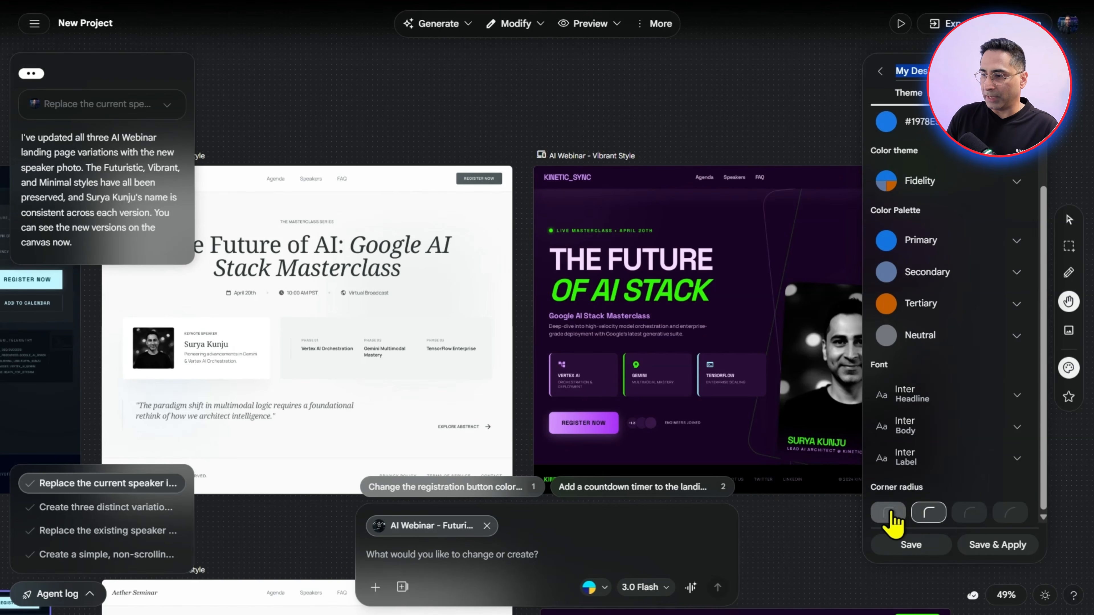
click(970, 513)
click(1009, 513)
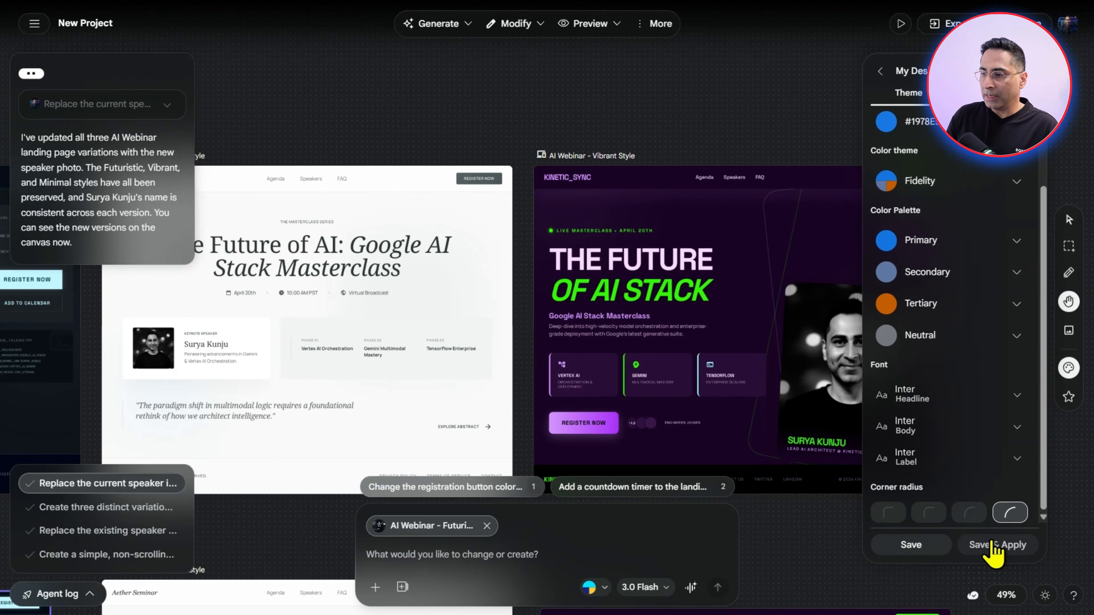
click(943, 545)
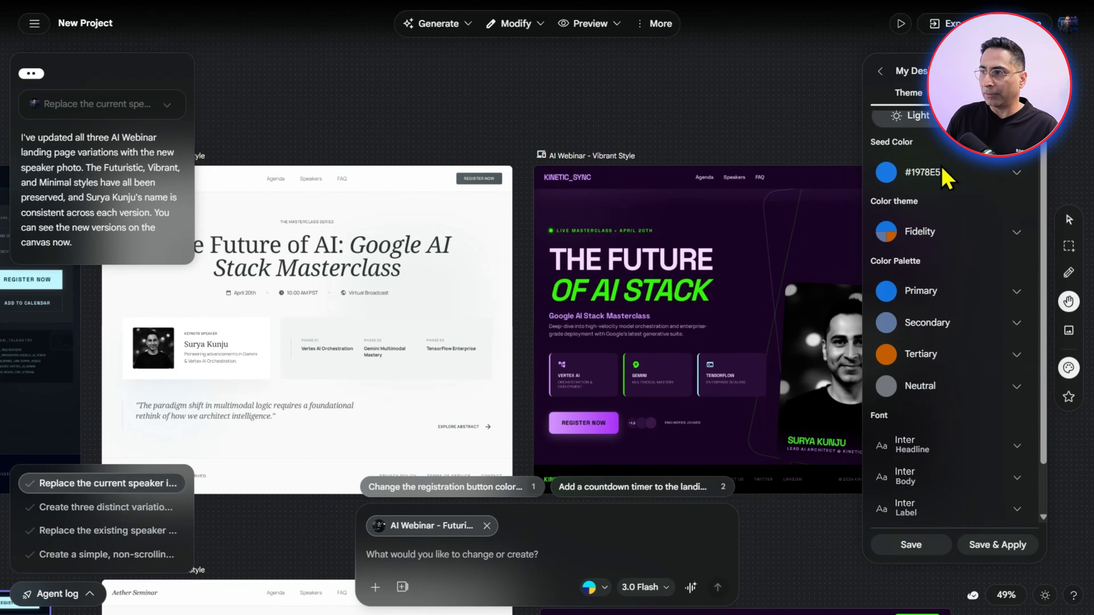
click(881, 72)
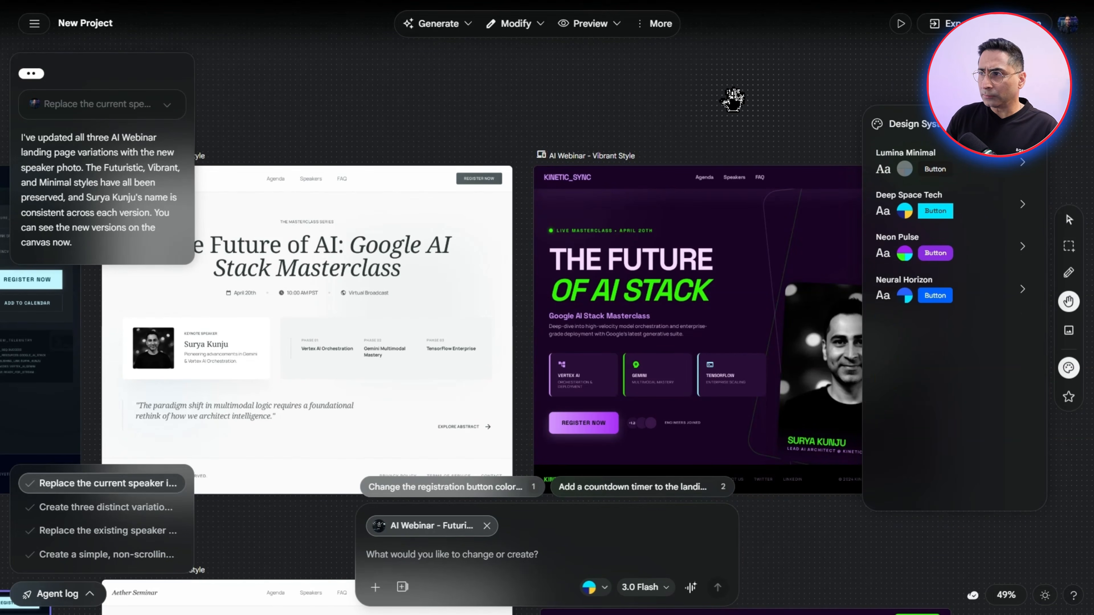
Generate a prototype from the selected Futuristic Style screen and dismiss the prototype editor's welcome message
scroll(400, 127, down, 2)
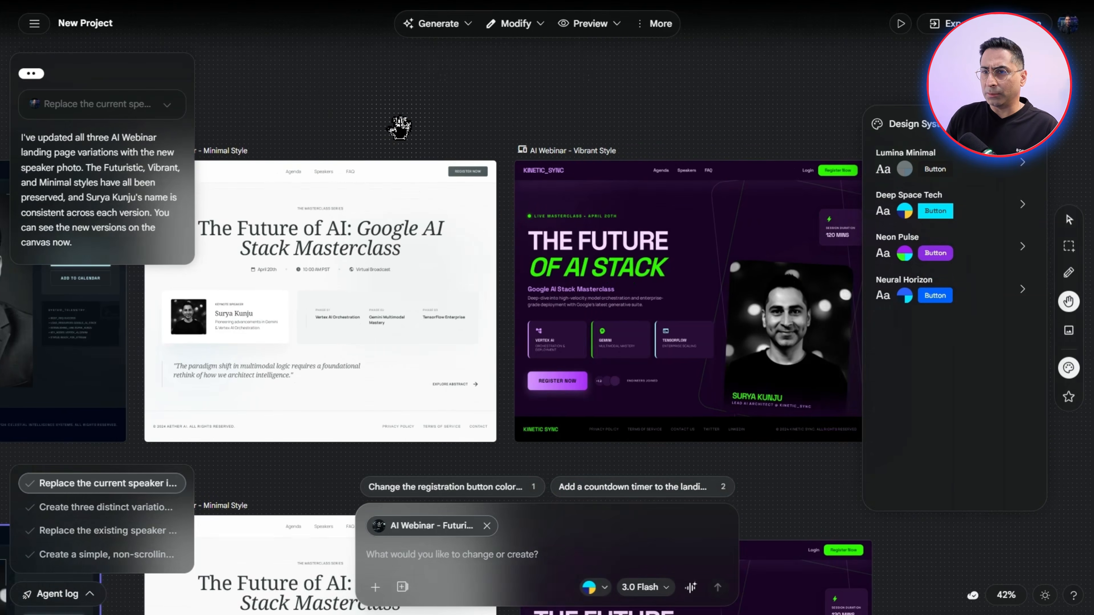
drag(399, 126, 567, 113)
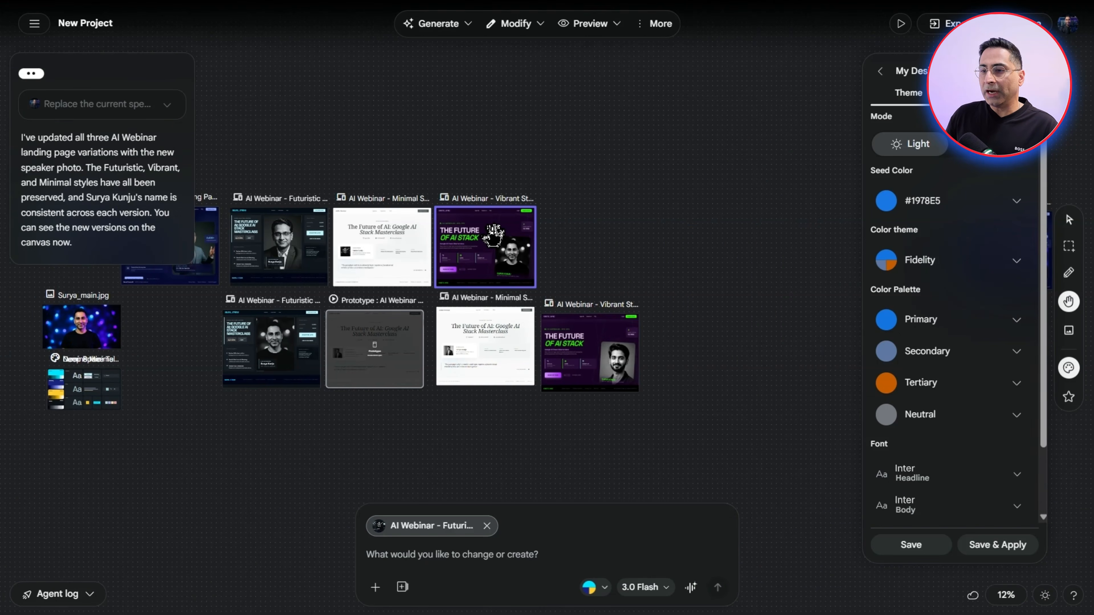
scroll(493, 235, up, 5)
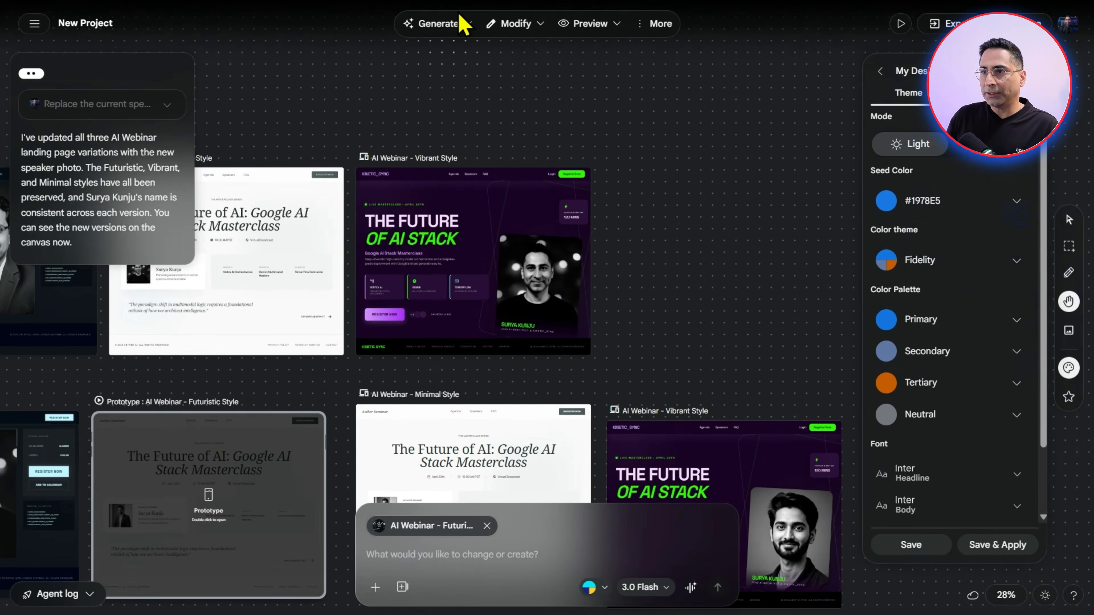
click(435, 24)
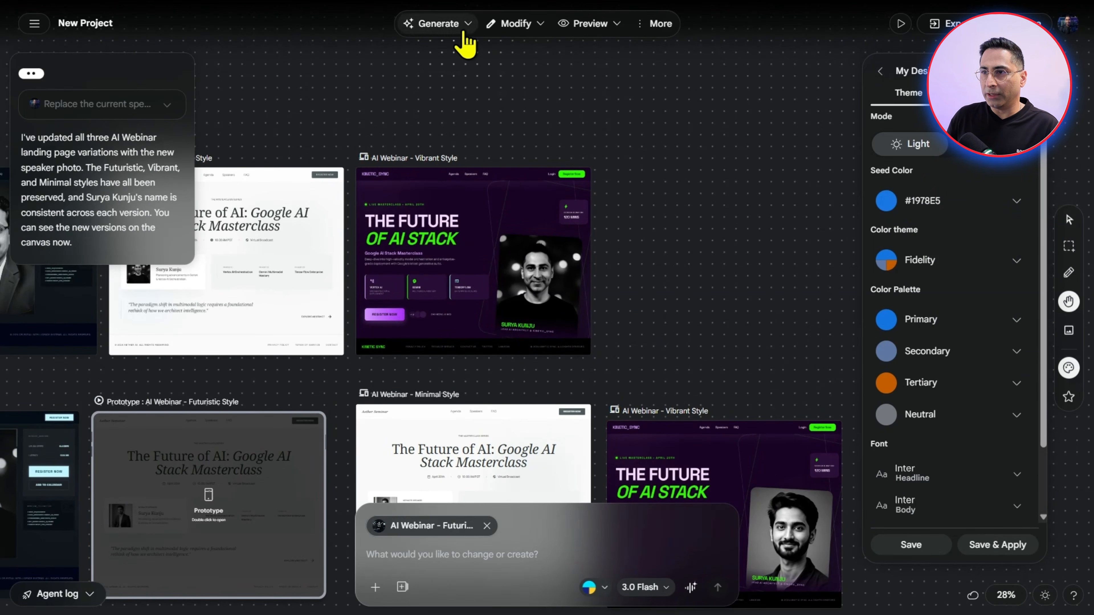
click(464, 25)
click(457, 55)
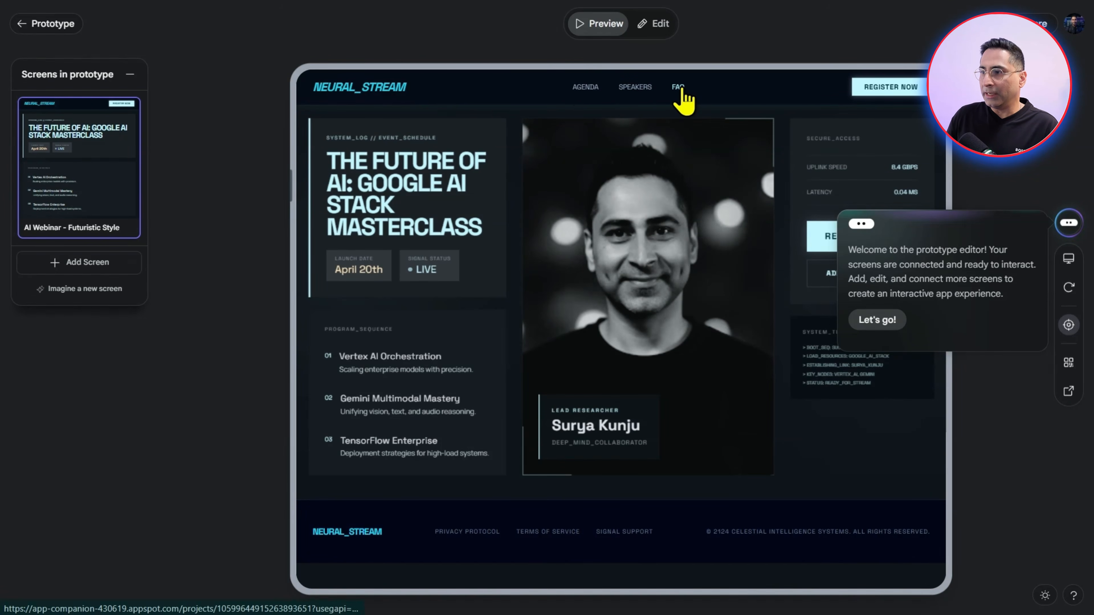
click(877, 321)
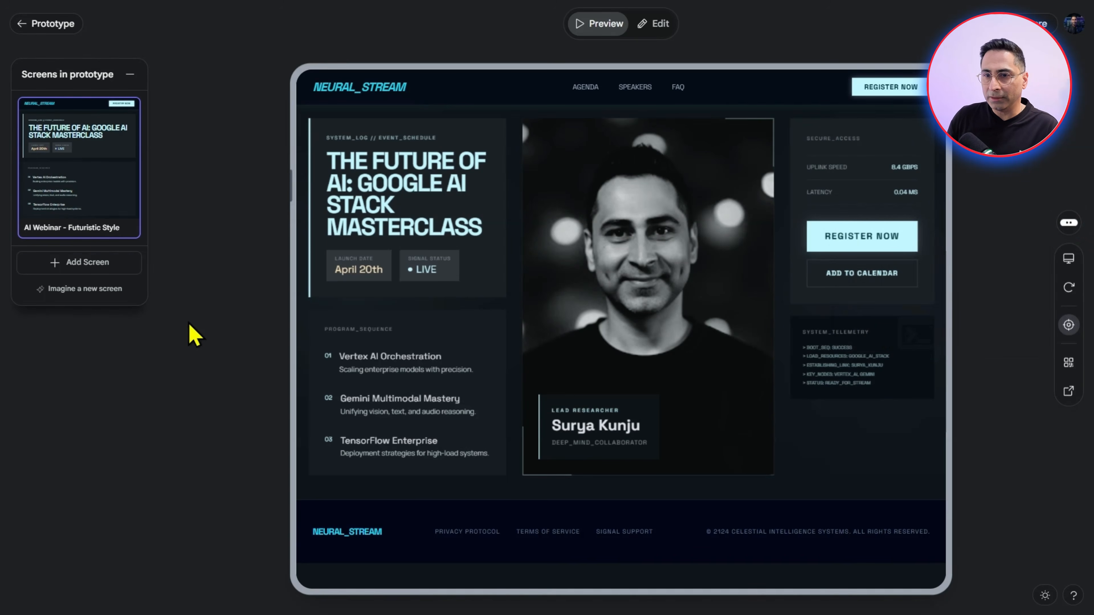
Add the existing AI Webinar - Vibrant Style screen to the prototype
click(97, 264)
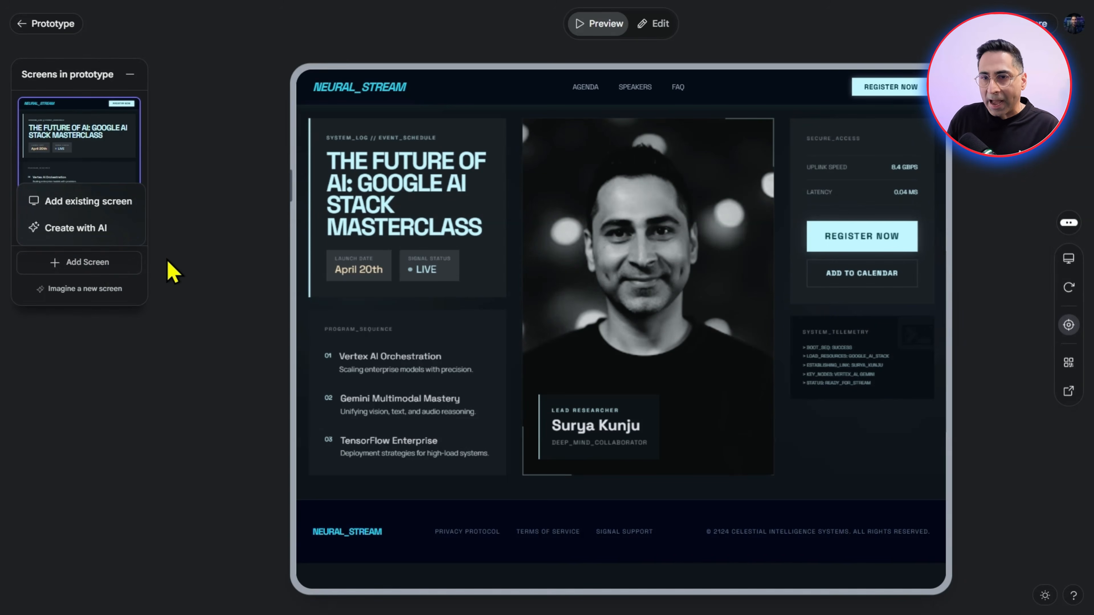
click(87, 208)
scroll(215, 447, down, 2)
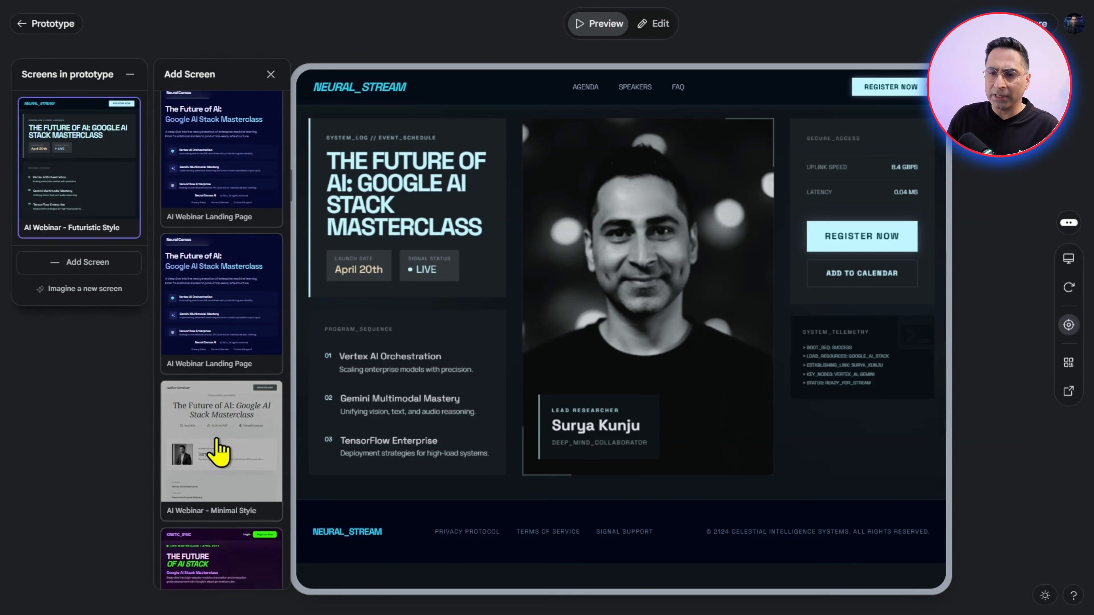
click(215, 504)
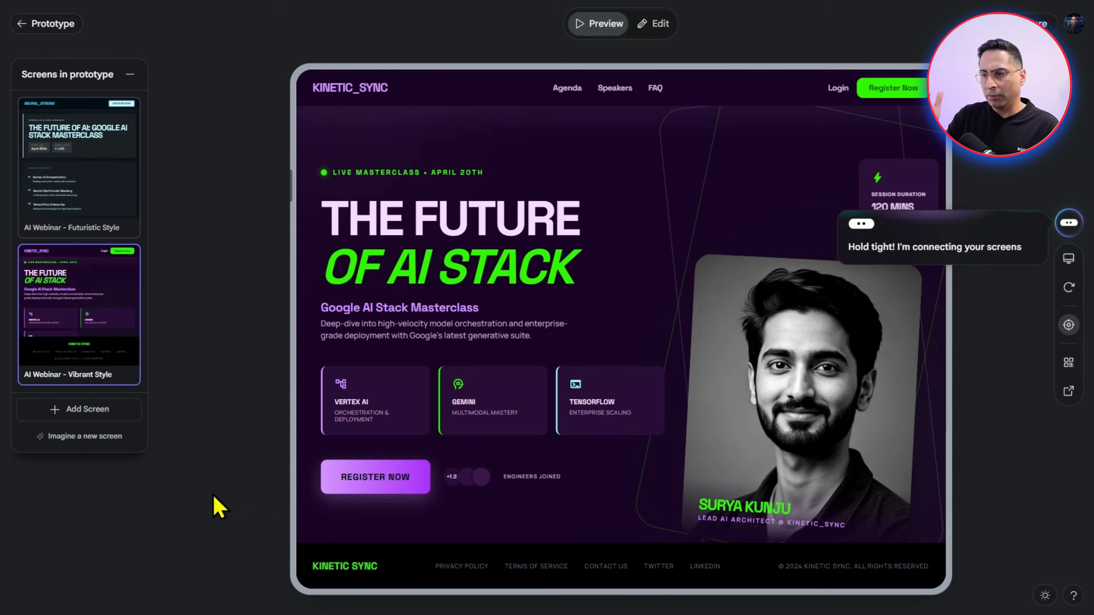
Open the description prompt for creating another prototype screen with AI, and dismiss it
click(109, 414)
click(92, 374)
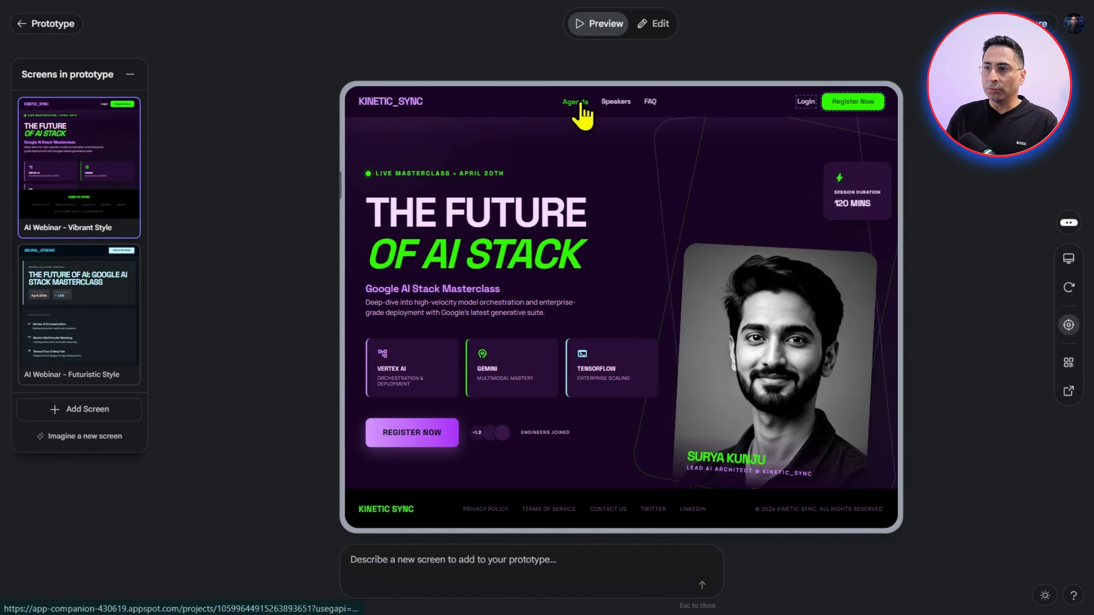
click(46, 191)
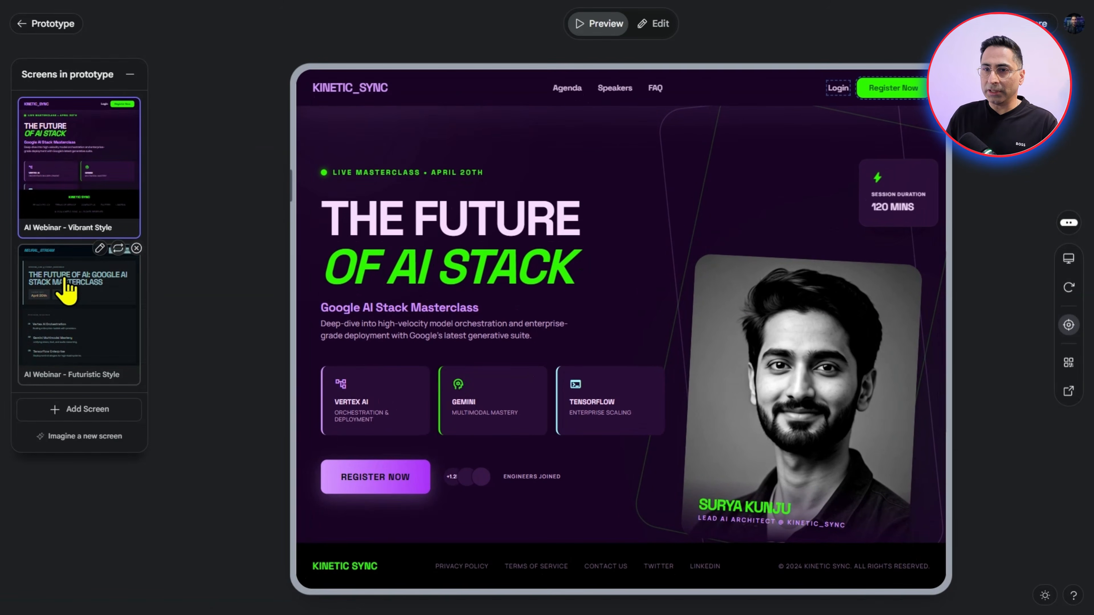
Switch the prototype preview between the Vibrant and Futuristic Style screens, and return to the project canvas
click(65, 275)
click(34, 189)
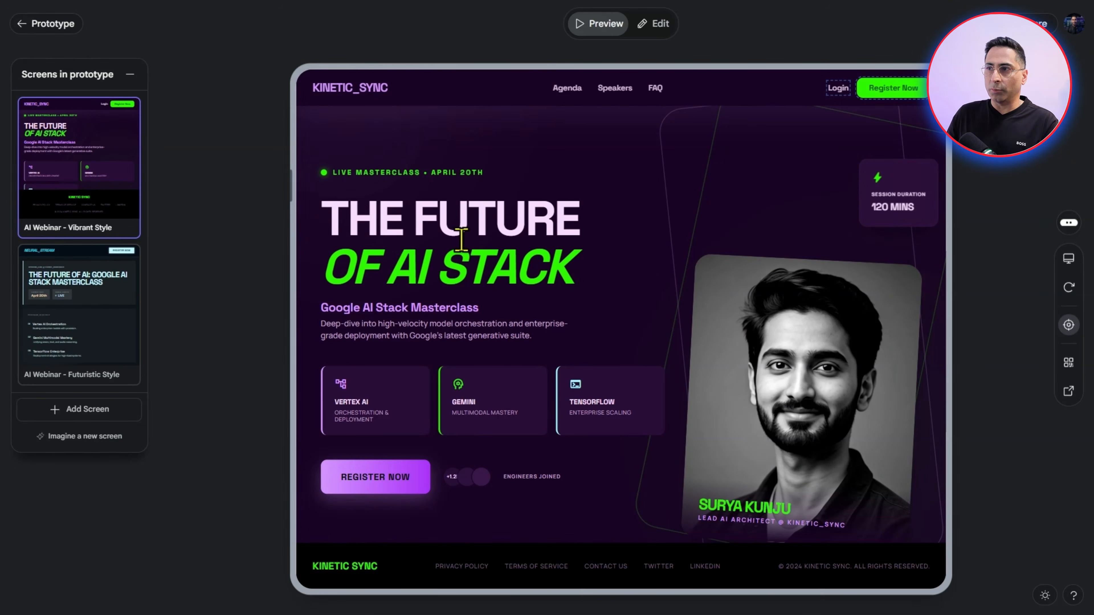
click(93, 311)
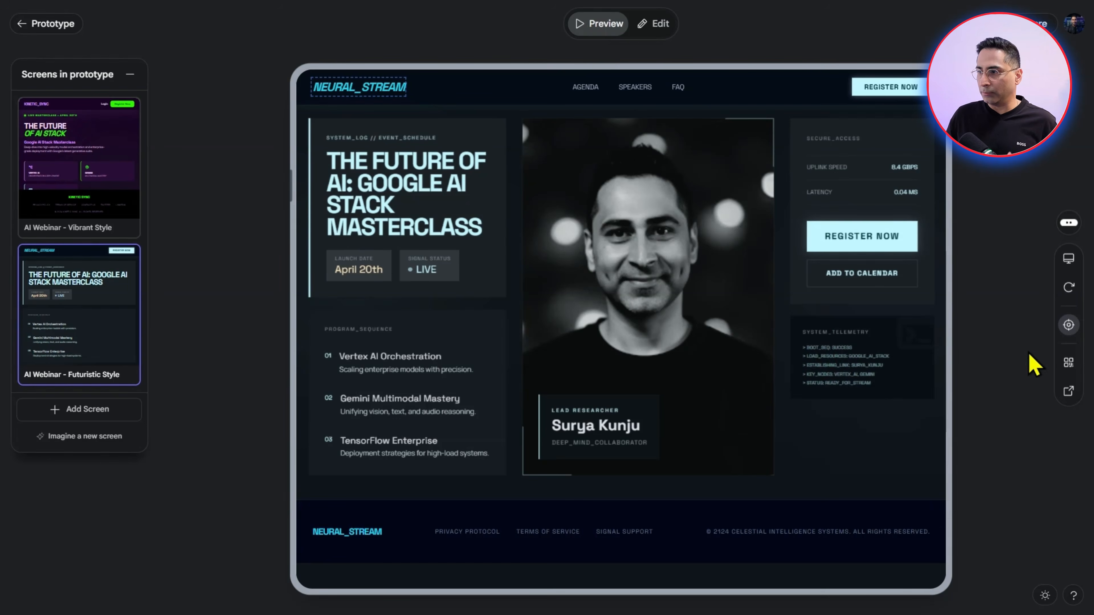
click(45, 25)
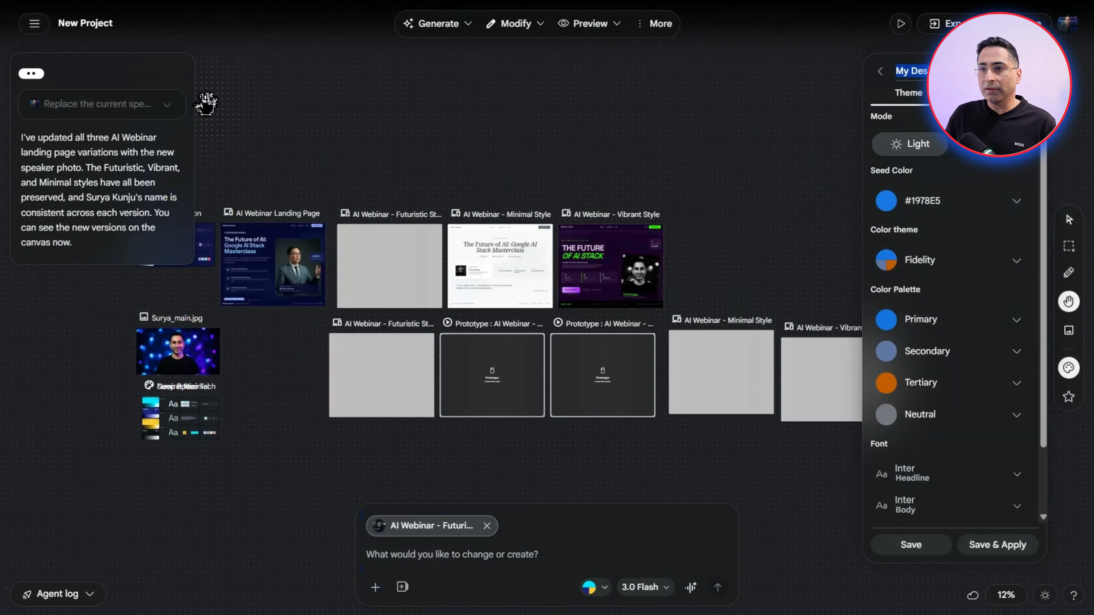
Generate a mobile app version of the selected Futuristic Style screen
click(461, 30)
click(439, 25)
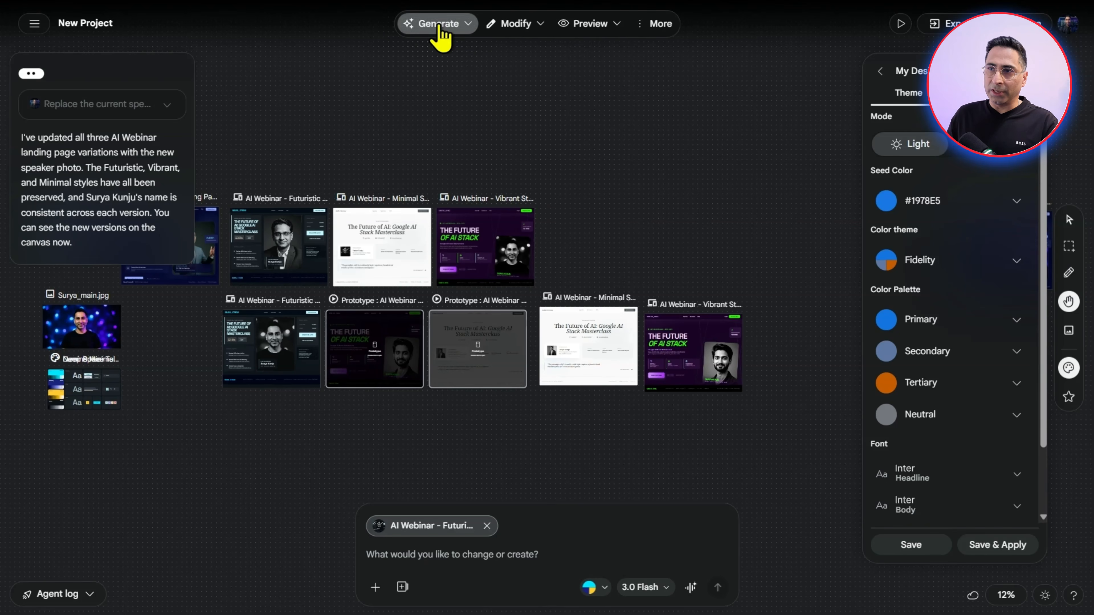
click(438, 26)
click(449, 118)
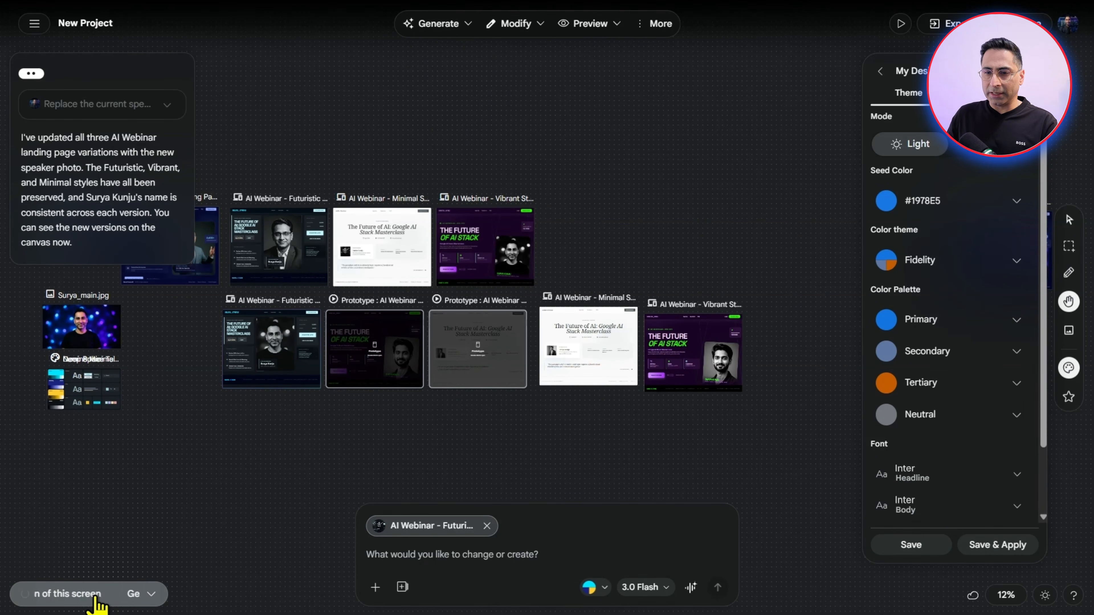
Check the mobile version's generation progress in the agent log and examine the generated AI Webinar - Futuristic Mobile screen
click(97, 600)
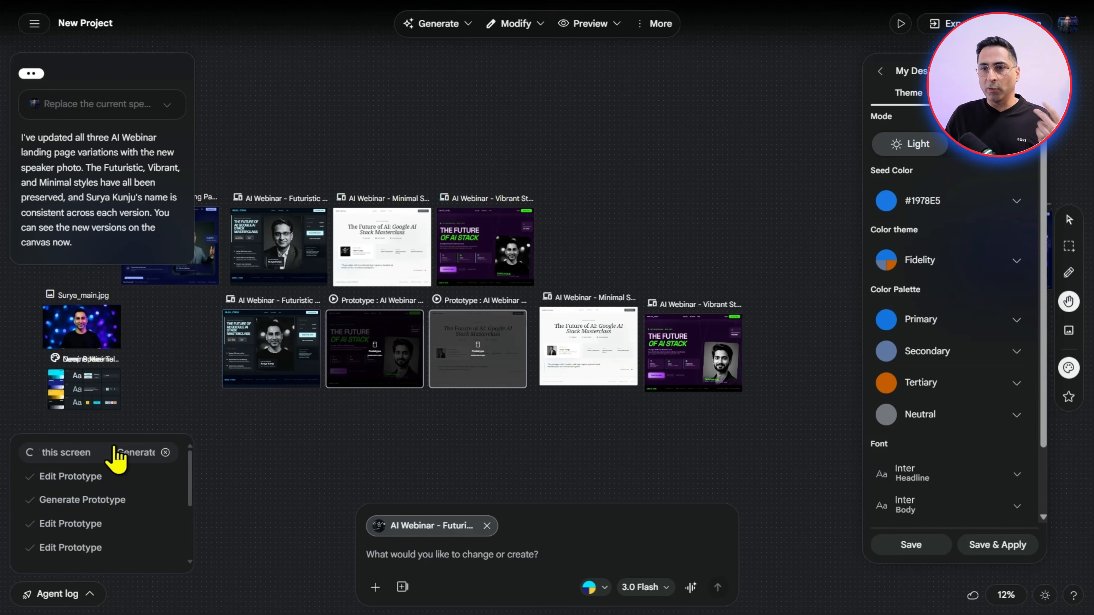
click(448, 26)
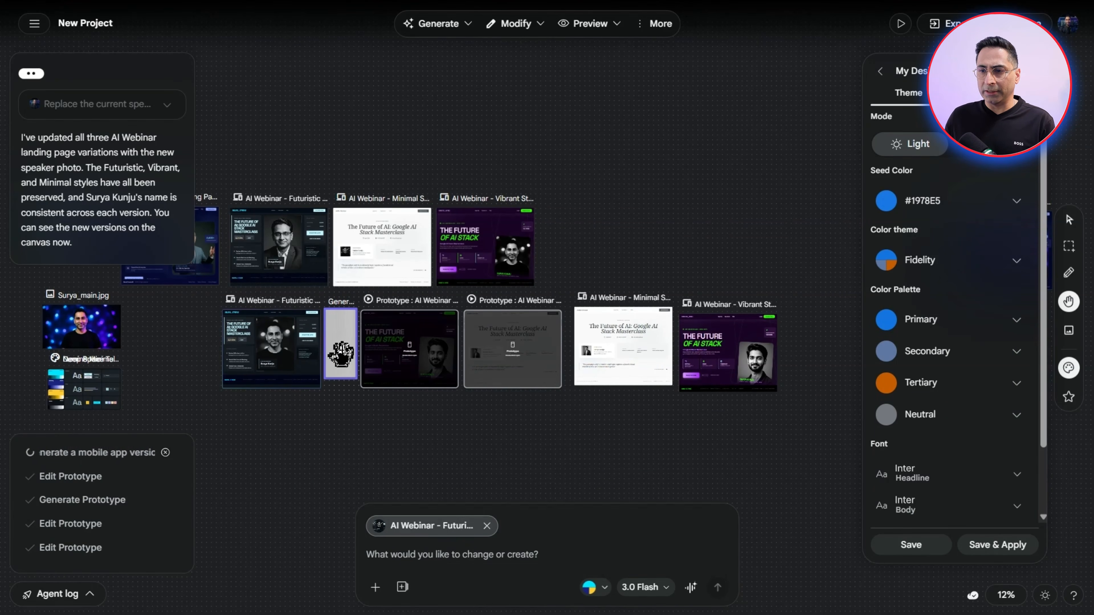
scroll(340, 353, up, 5)
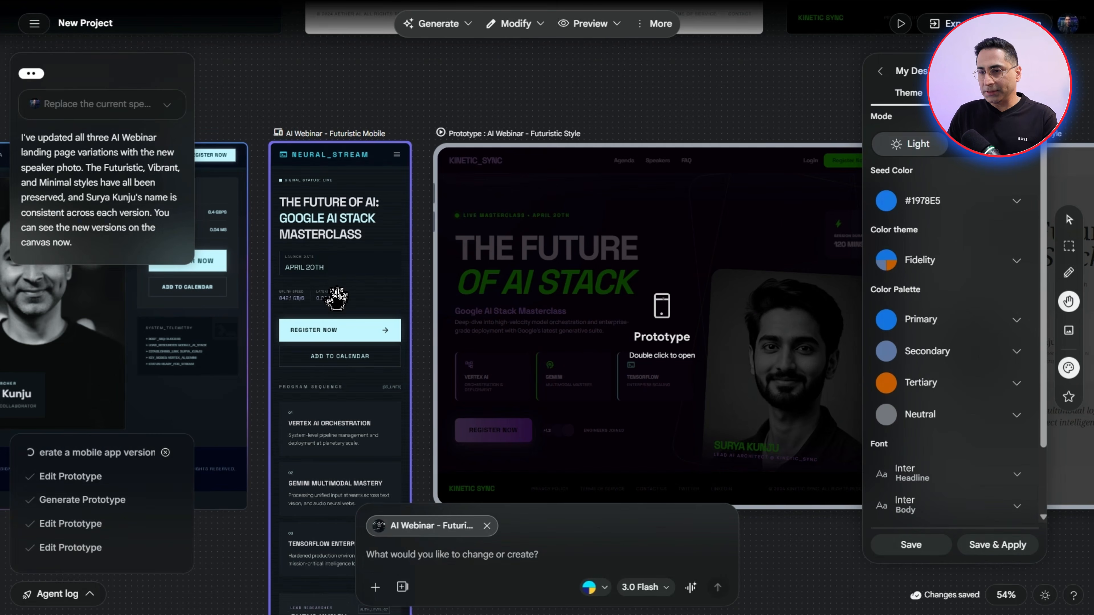
Examine the AI Webinar - Futuristic Mobile screen from header to footer, and open the DESIGN.md file of My Design System
scroll(337, 297, down, 12)
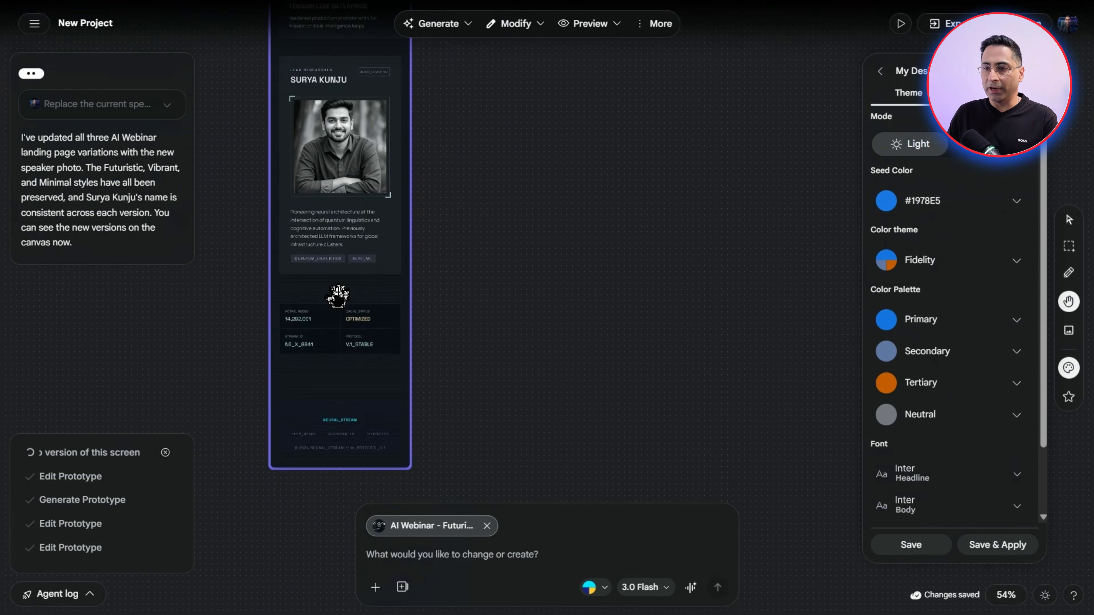
scroll(337, 297, up, 10)
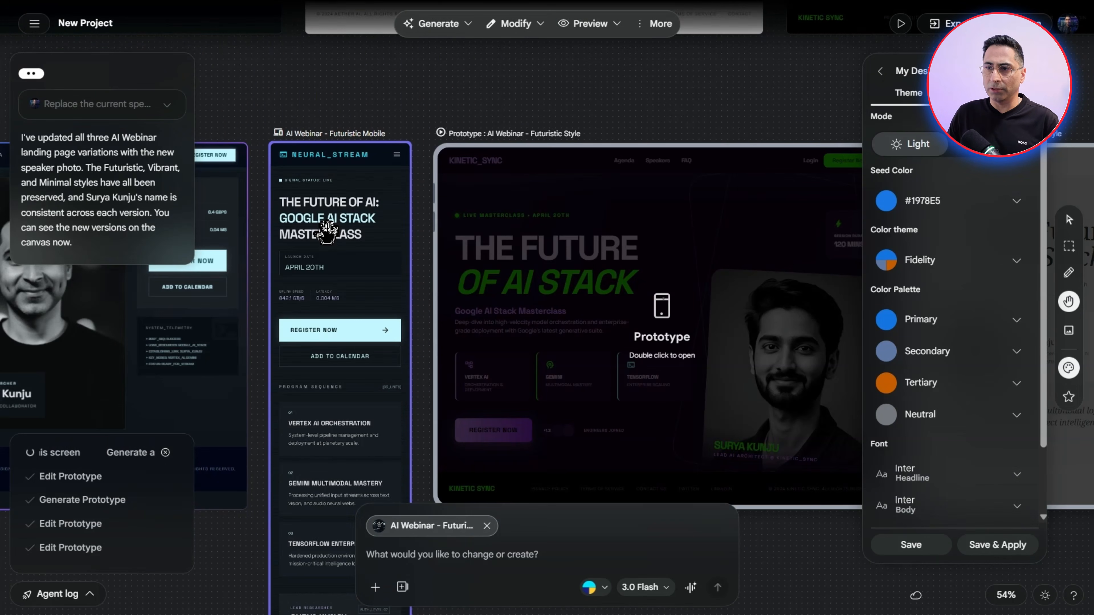
scroll(341, 328, down, 8)
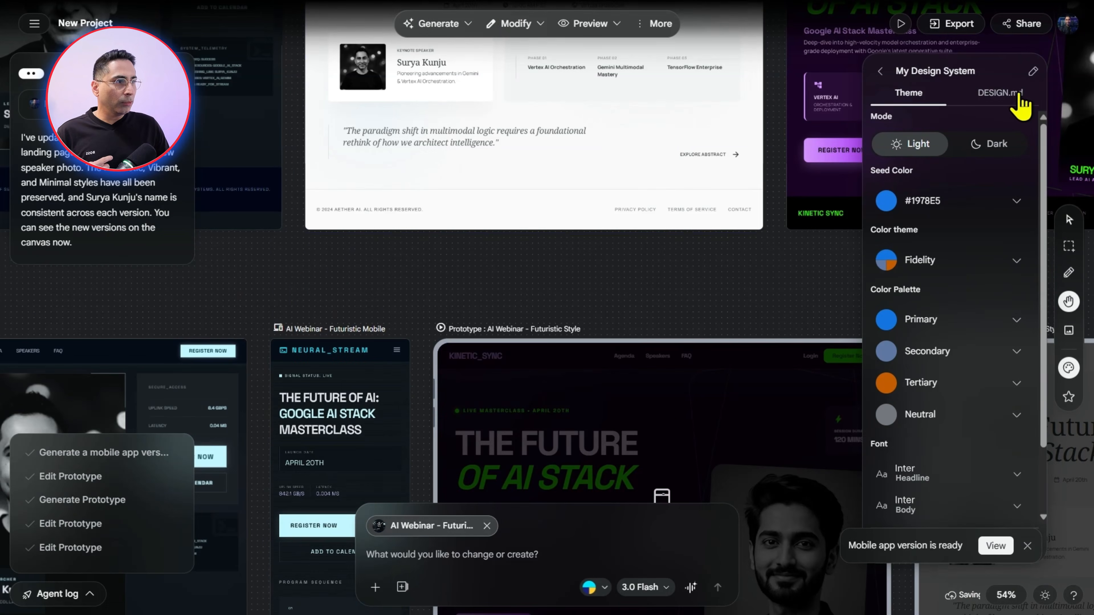
click(1003, 91)
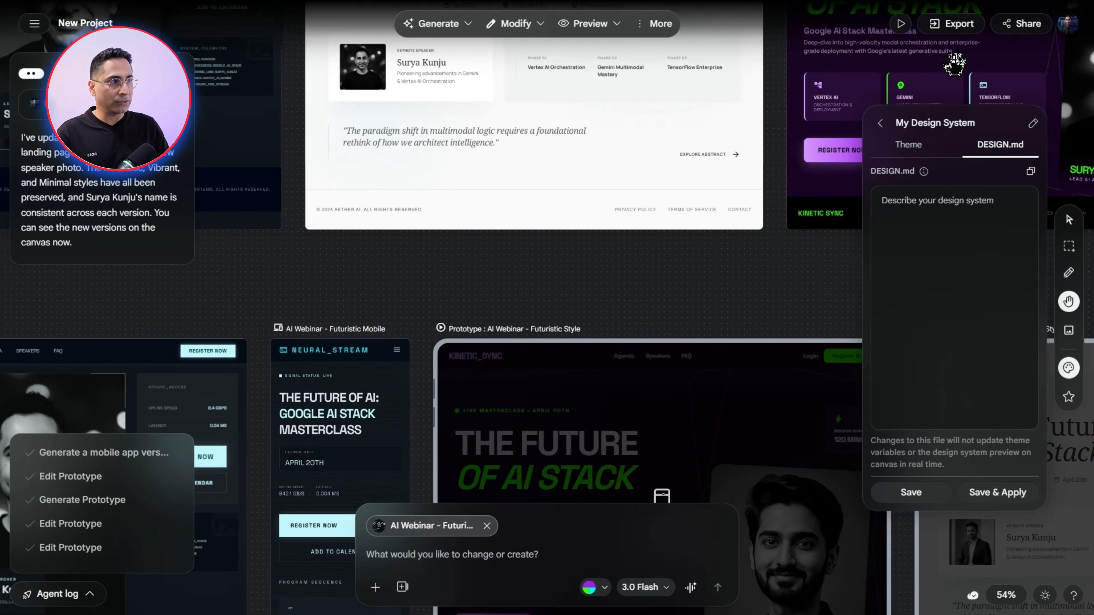
Review the available export formats and start building the design with AI Studio
click(962, 30)
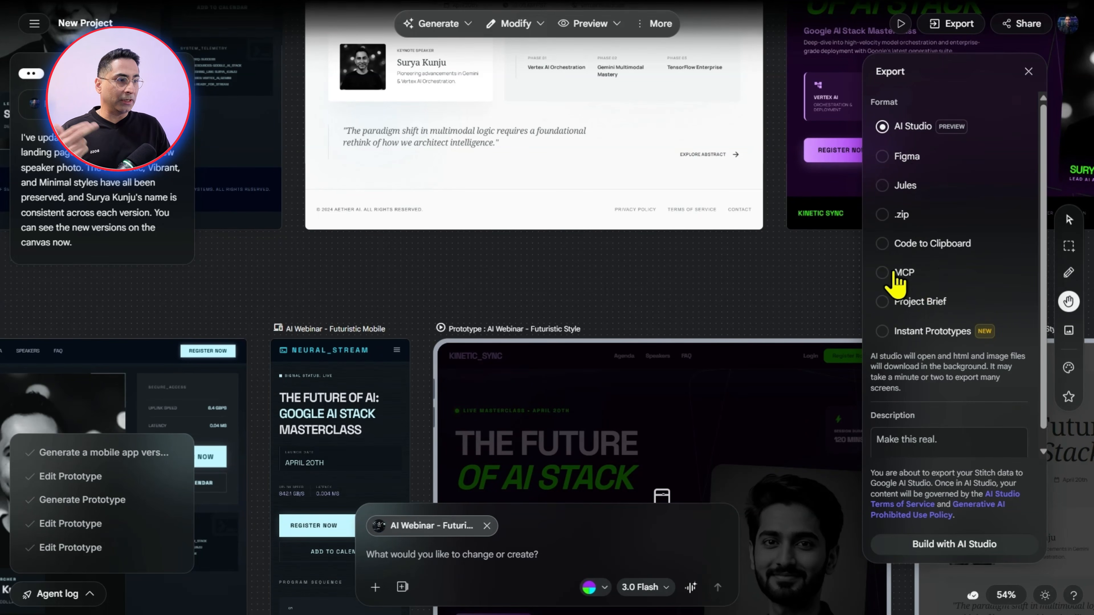
scroll(939, 328, down, 1)
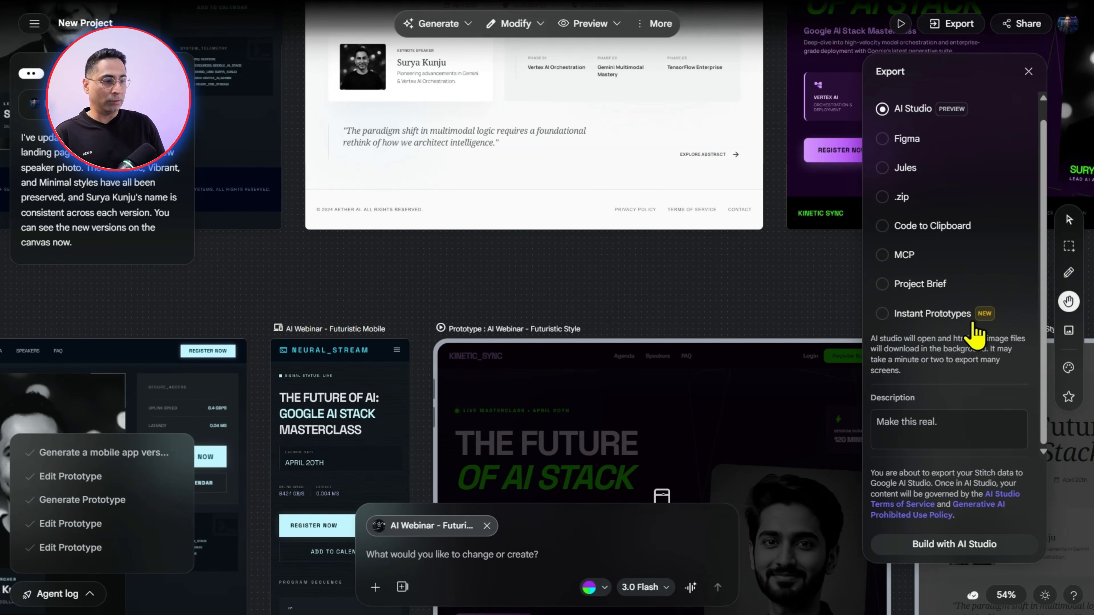
click(944, 556)
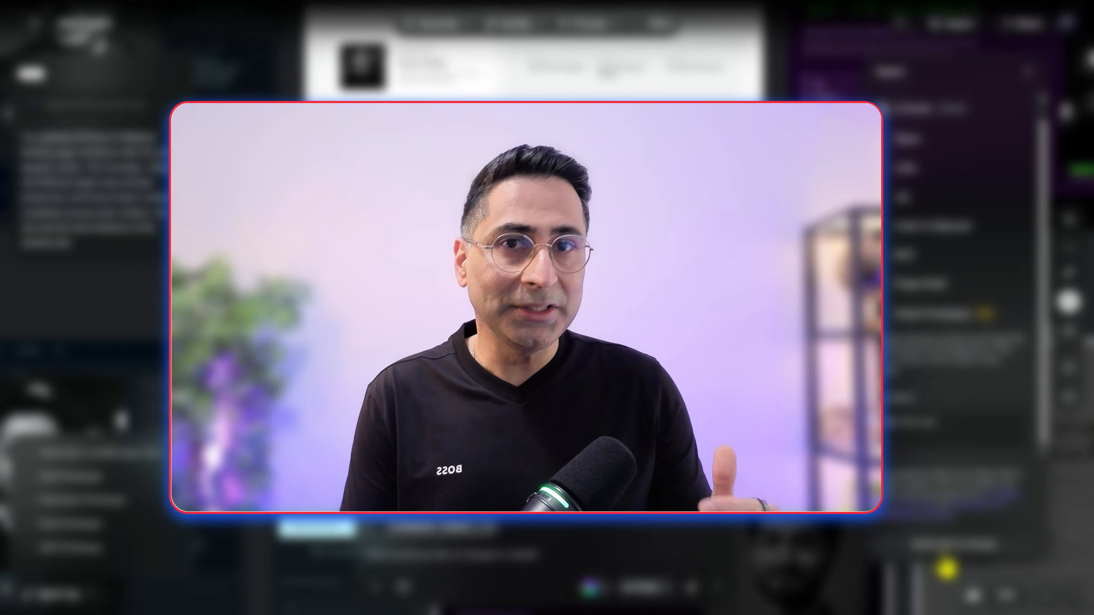